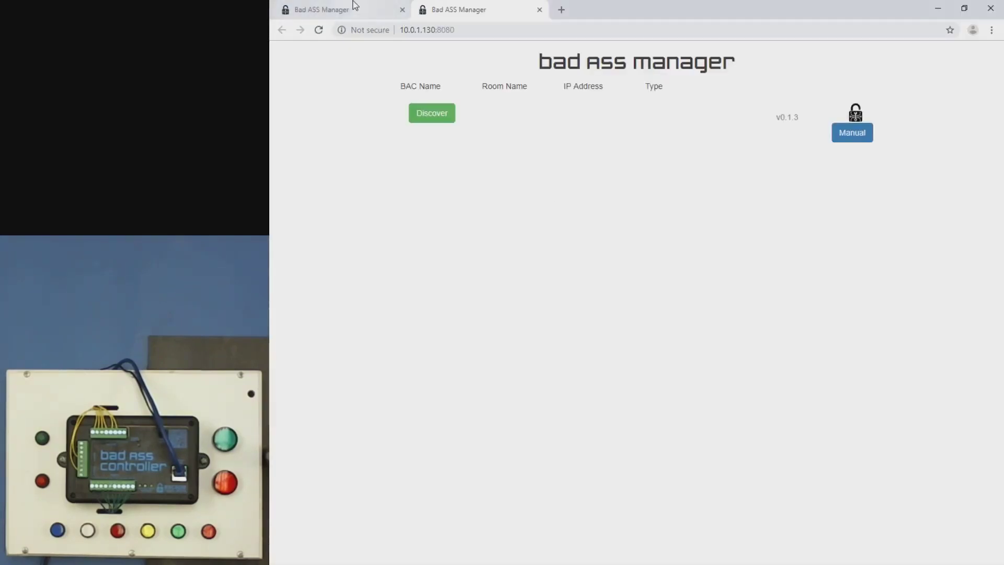
Step: Close the duplicate manager page, discover the available controllers and open the network settings of the DemoVideo controller
middle_click(352, 5)
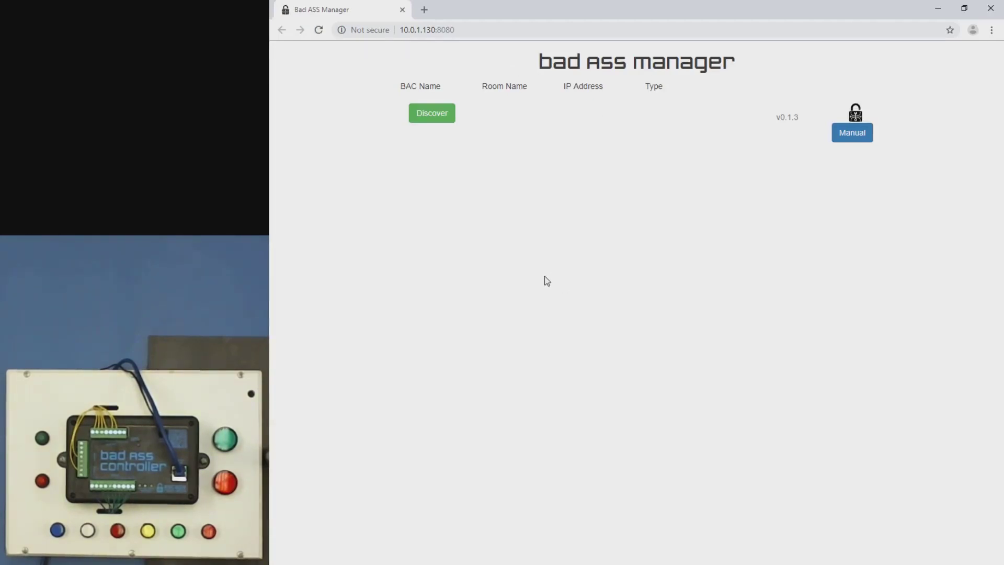
left_click(421, 117)
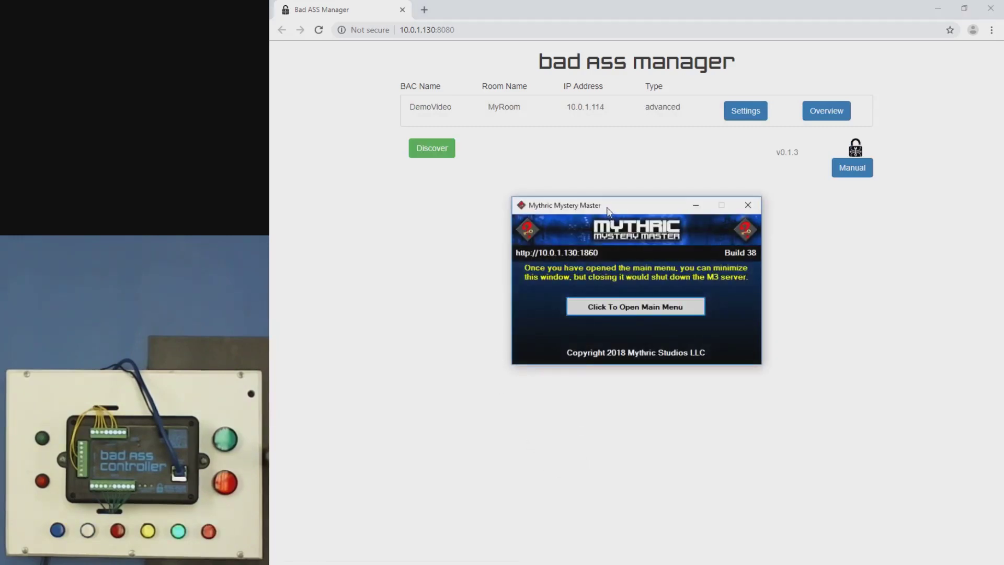
left_click(744, 116)
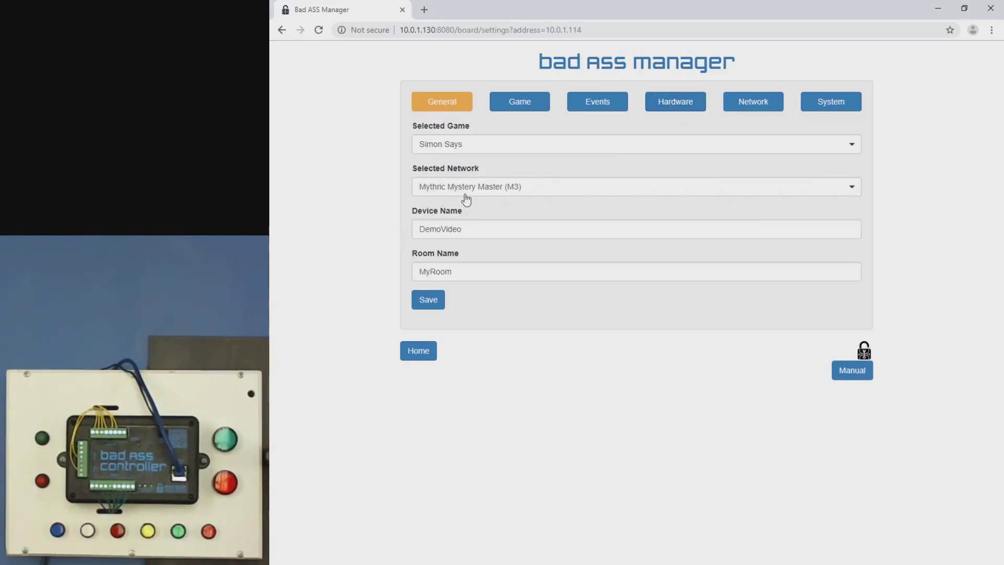
left_click(757, 104)
scroll(346, 237, "down", 3)
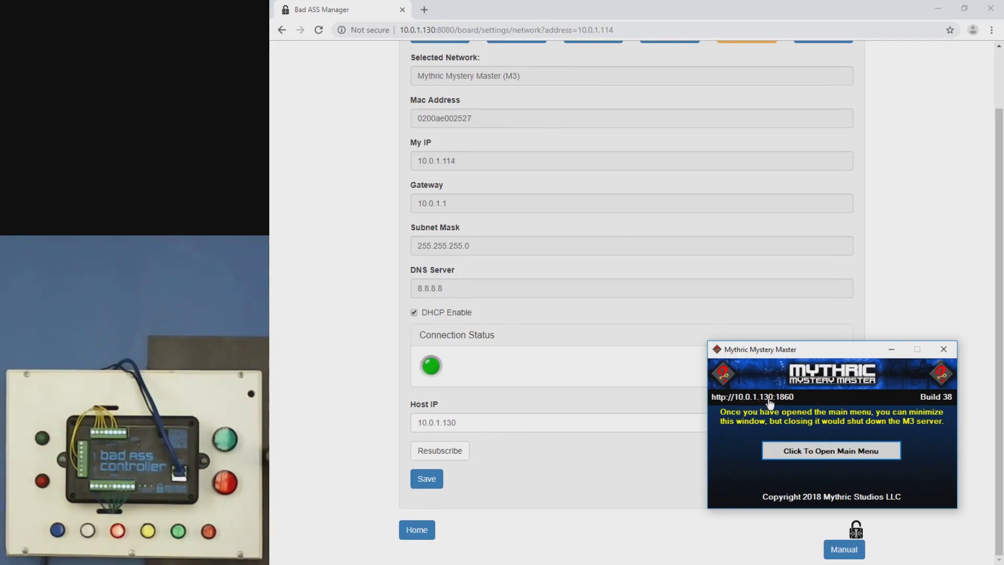
Step: Check the controller's Host IP, then open the Mythric Mystery Master main menu and show its MQTT client settings
left_click(503, 424)
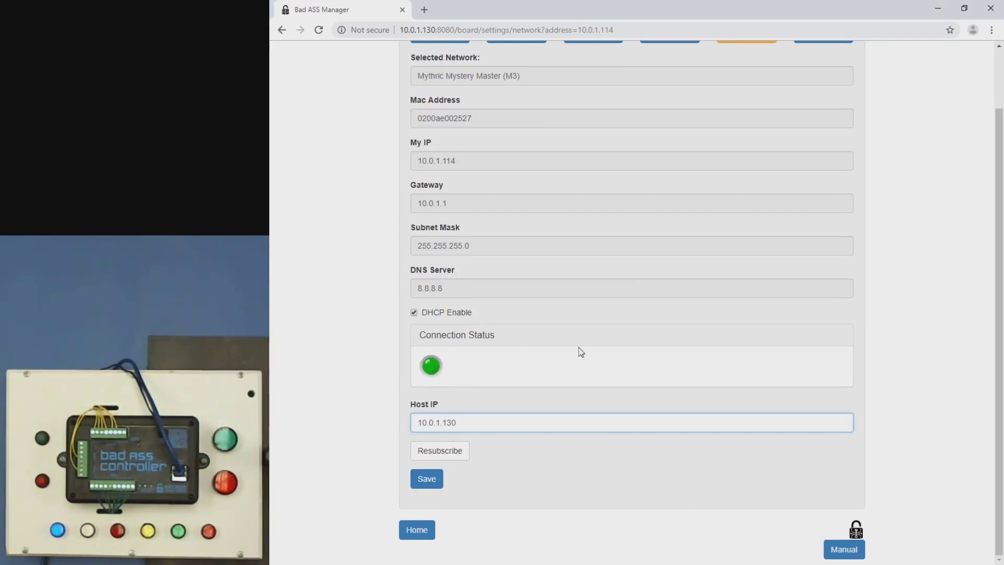
left_click(445, 452)
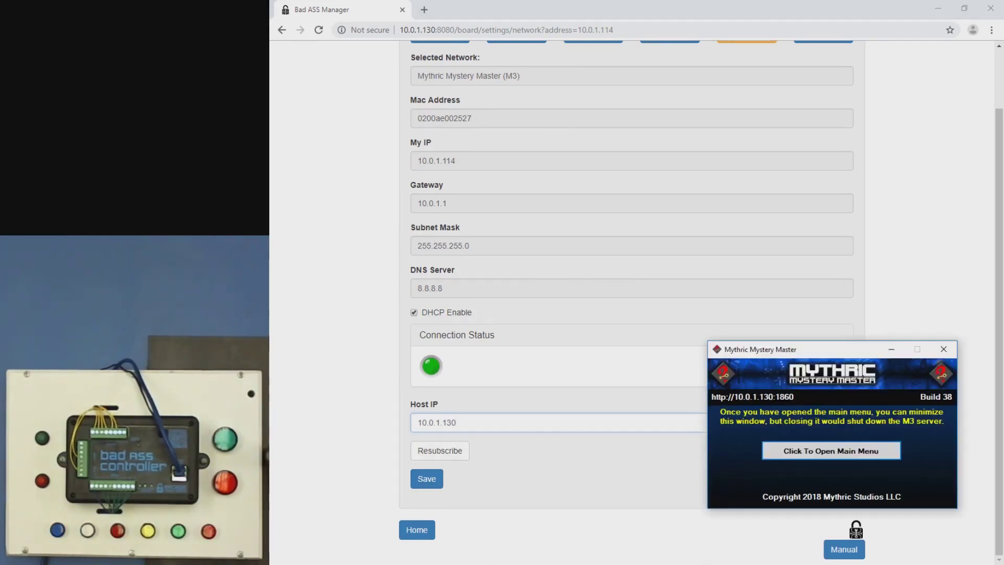
left_click(830, 451)
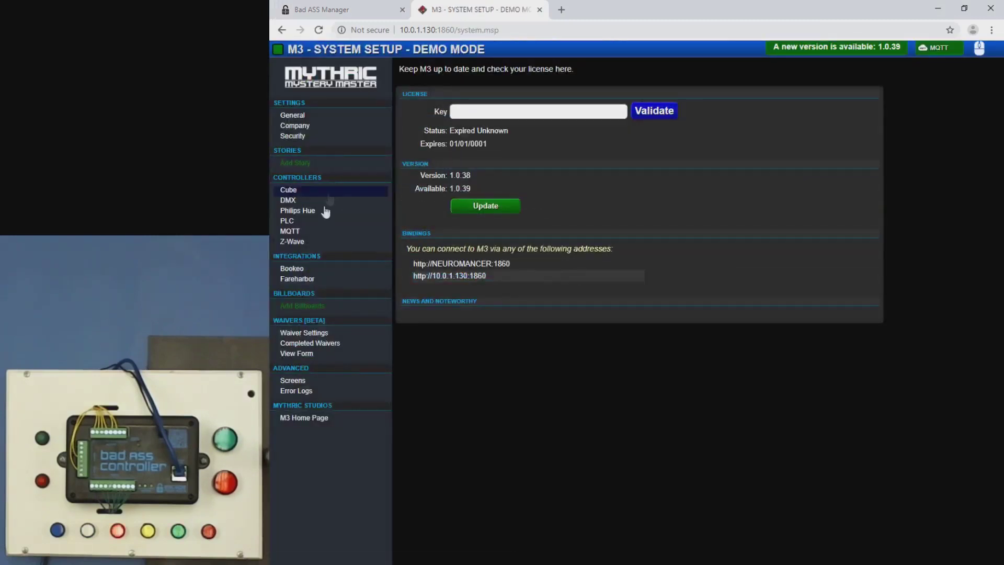
left_click(295, 233)
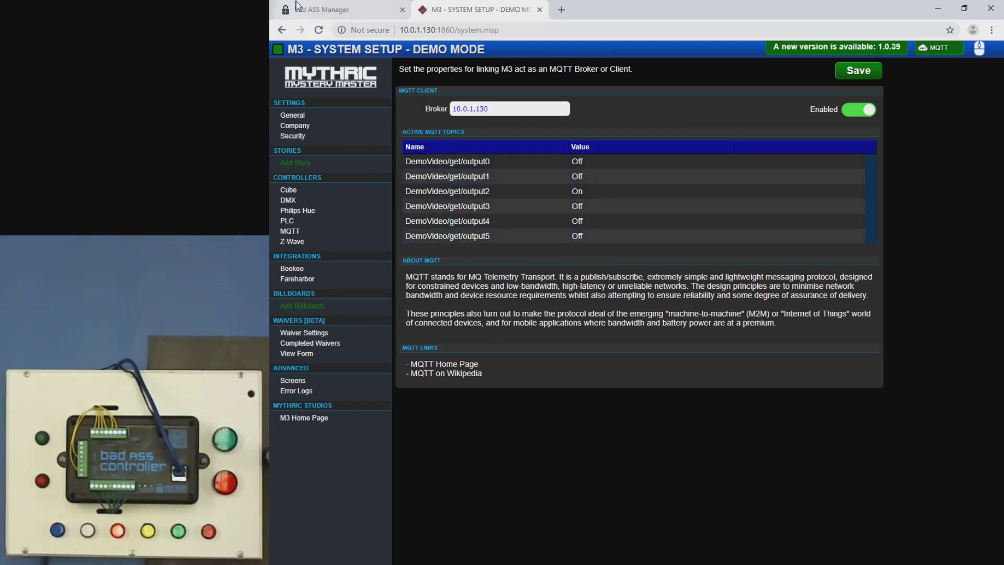
Step: Resubscribe the DemoVideo controller from its network settings and return to the MQTT topics in M3
left_click(325, 10)
left_click(434, 451)
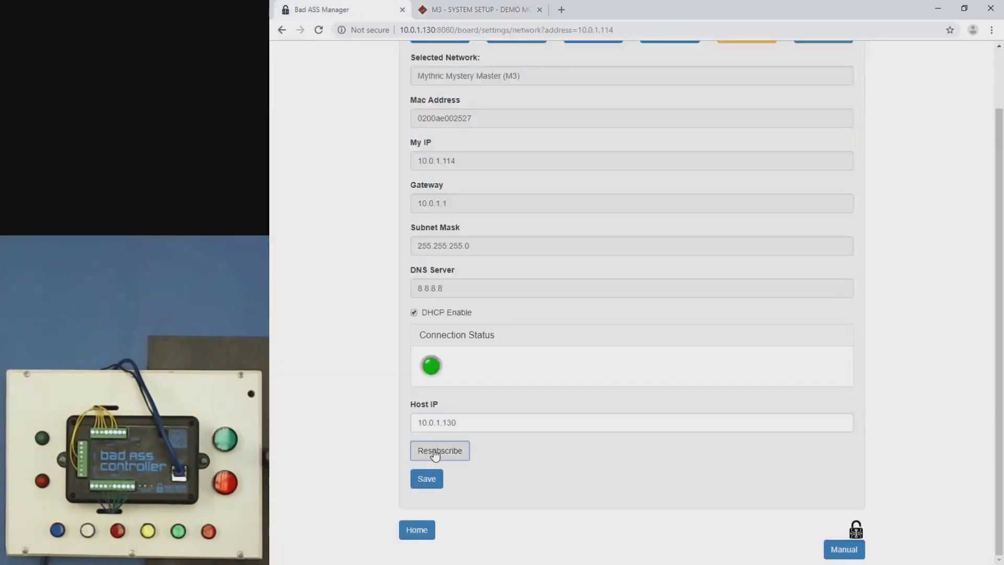
left_click(462, 10)
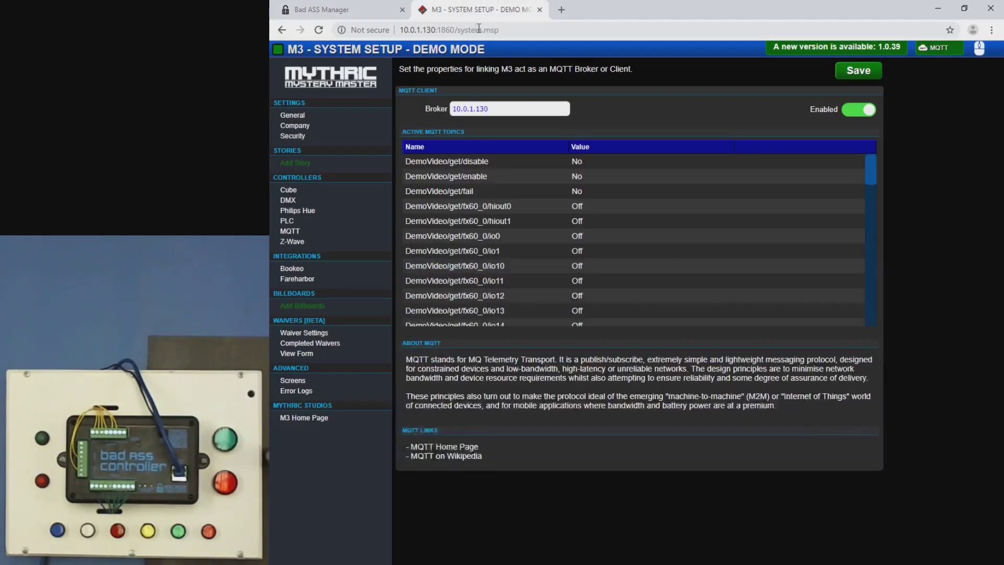
Step: Examine the input, output, relay, reset and solve entries in M3's list of active MQTT topics
left_click_drag(870, 166, 882, 353)
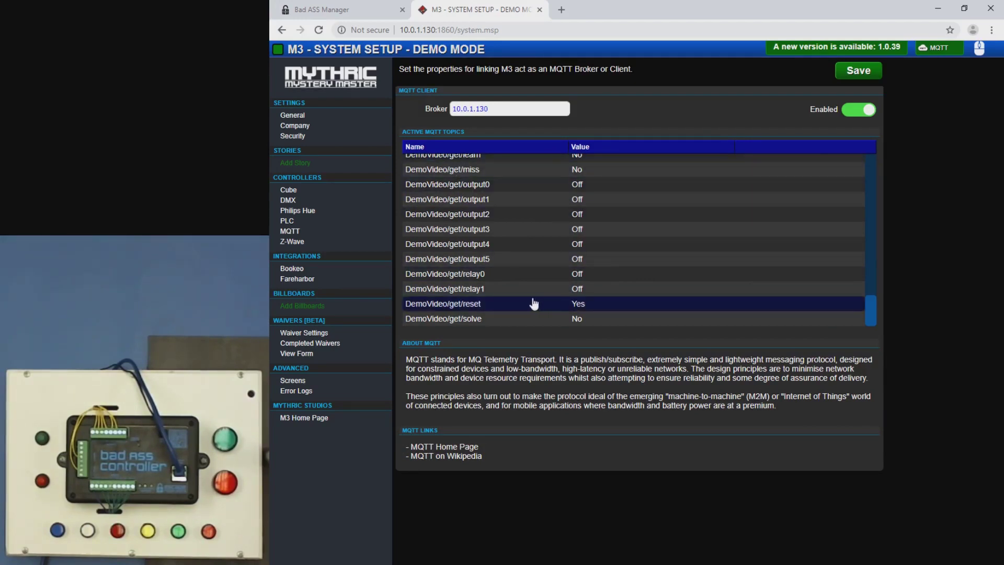
right_click(477, 328)
left_click(443, 340)
scroll(564, 299, "up", 3)
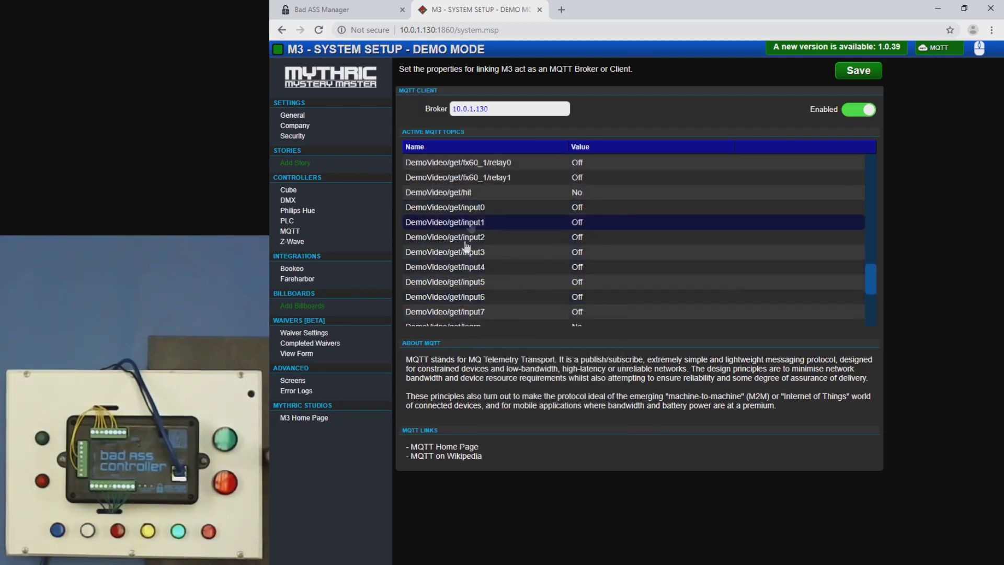
scroll(718, 230, "down", 3)
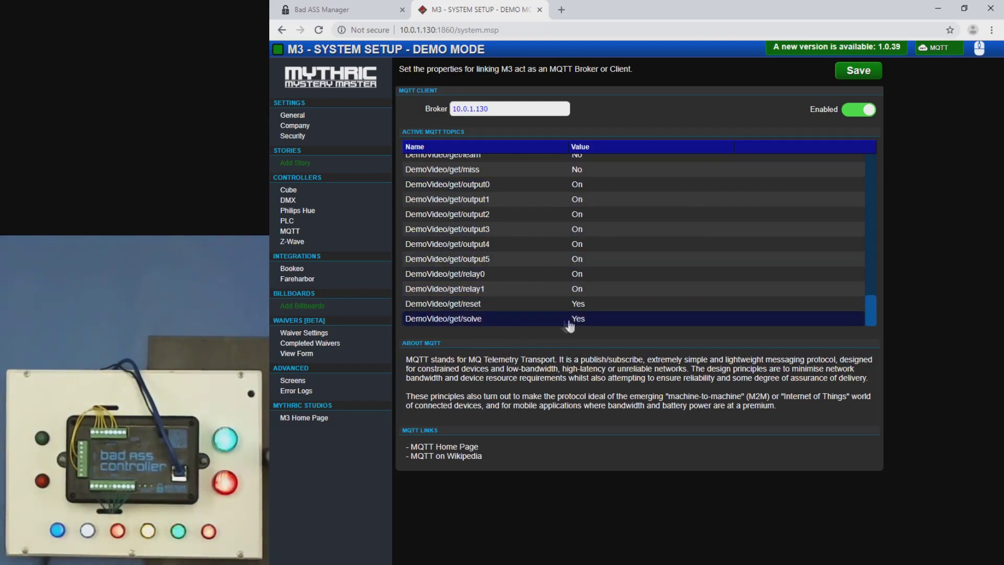
Step: Reset the DemoVideo controller from its overview page in Bad ASS Manager and confirm the reset
left_click(322, 9)
scroll(623, 157, "up", 2)
left_click(623, 67)
left_click(821, 111)
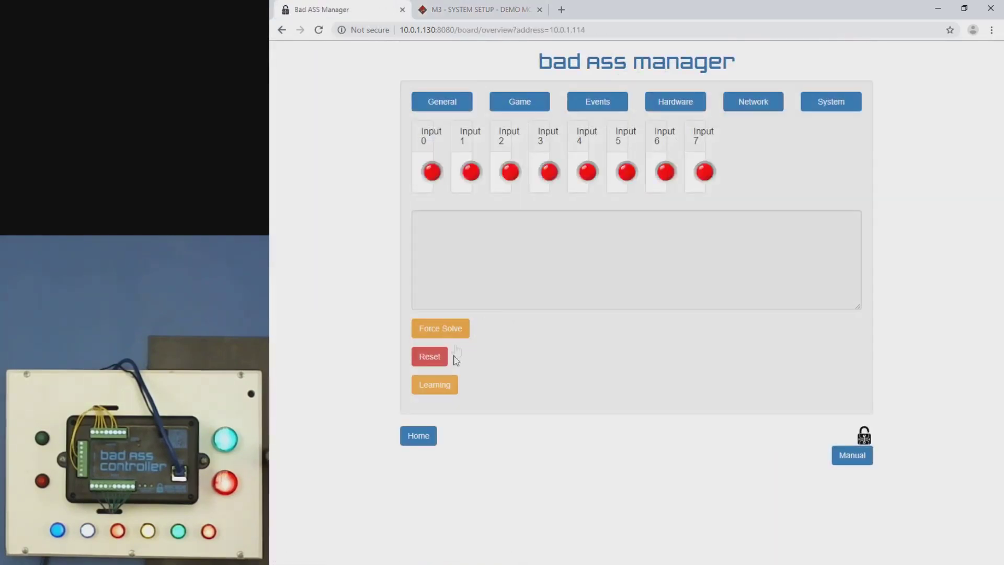
left_click(429, 359)
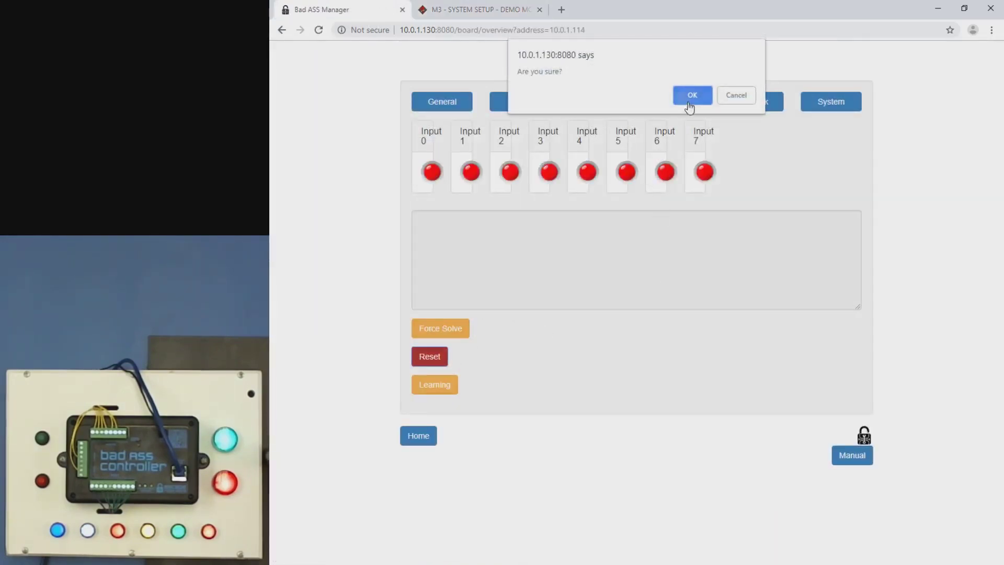
left_click(692, 95)
Step: Review the DemoVideo topic values in M3's active MQTT topics list following the reset
left_click(479, 10)
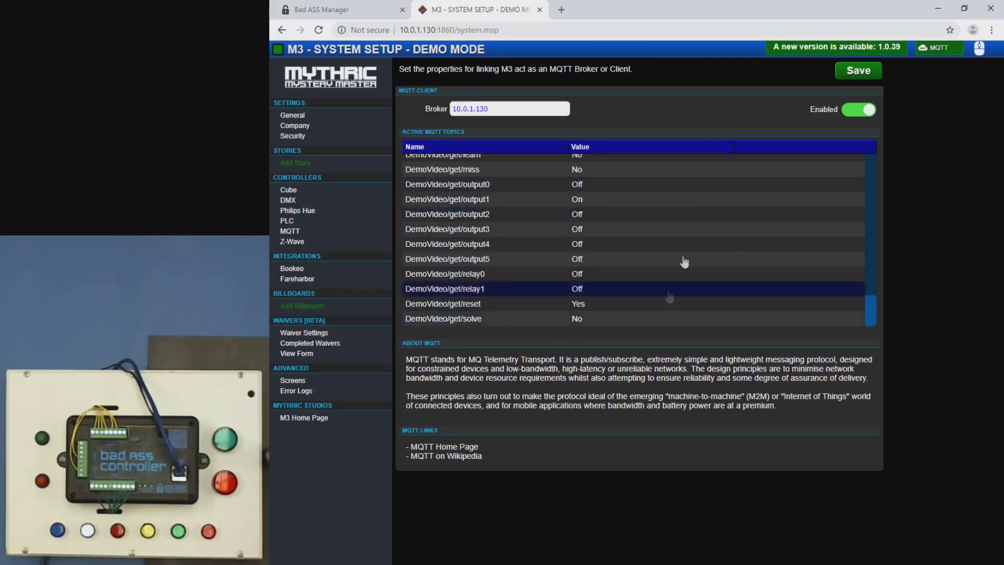
scroll(733, 267, "up", 10)
scroll(812, 283, "up", 5)
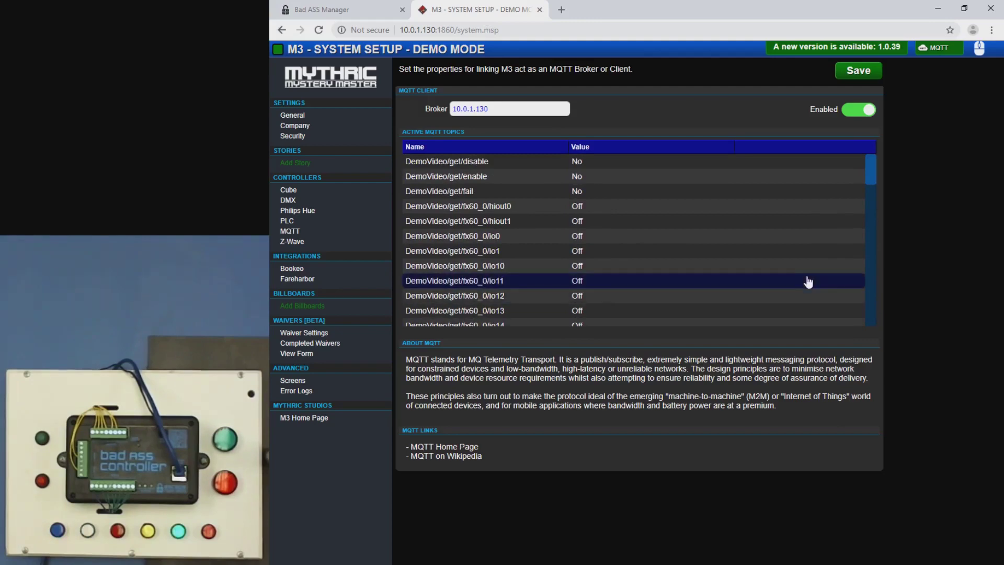
Step: Create a story named New Story in M3 and open its list of devices
left_click(296, 164)
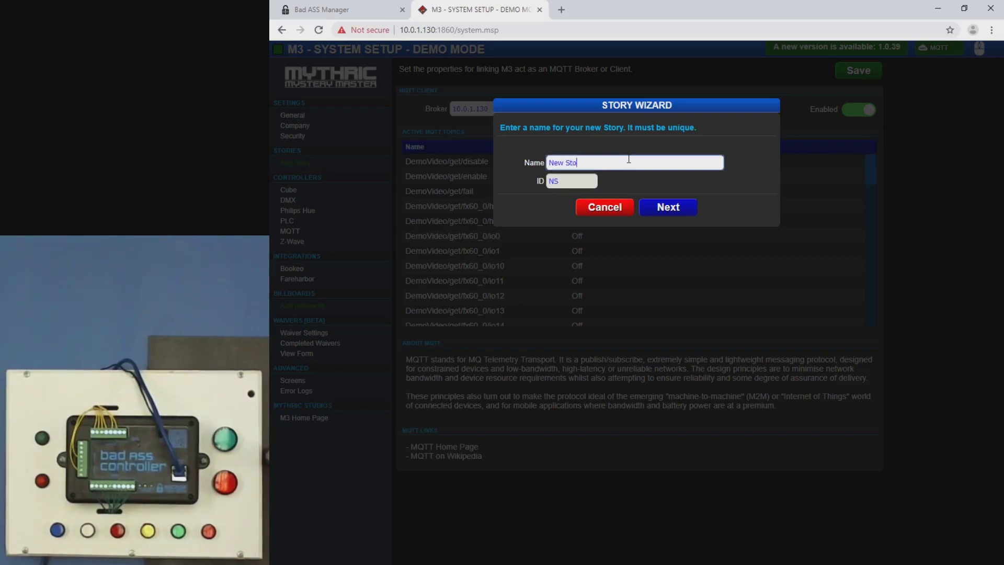
left_click(662, 209)
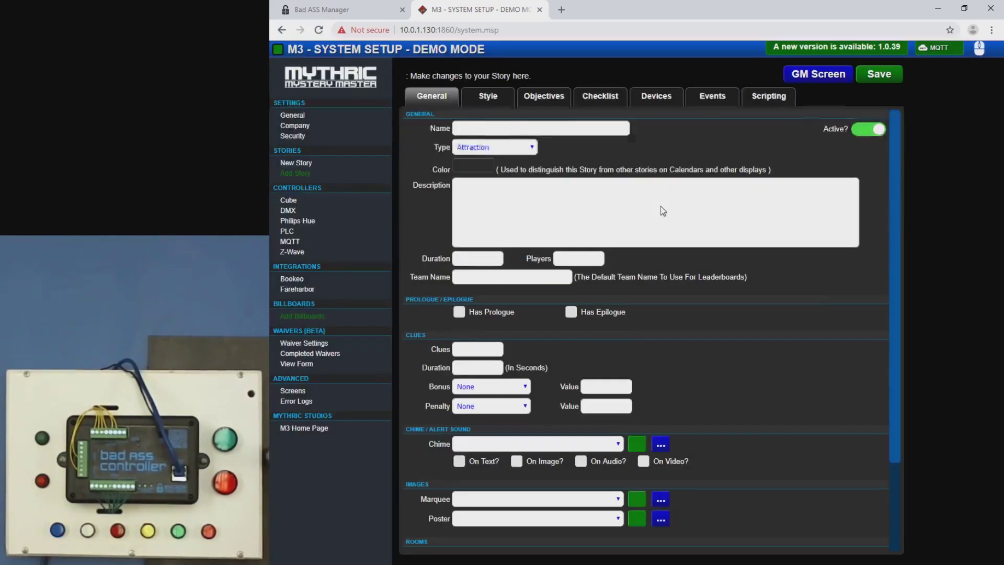
left_click(661, 98)
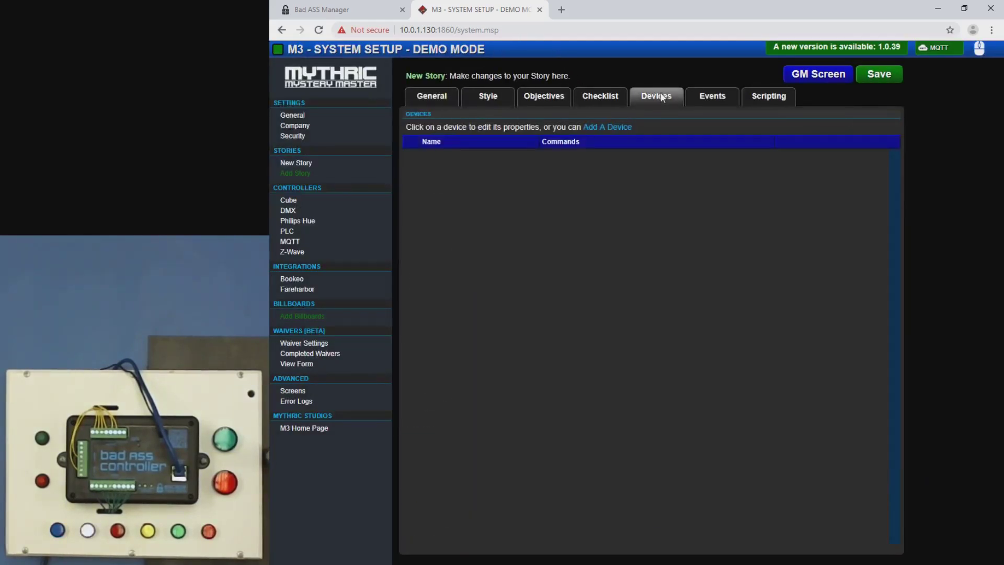
Step: Begin adding a device to New Story with the name and description BAC, using the MQTT Compatible Device type
left_click(617, 135)
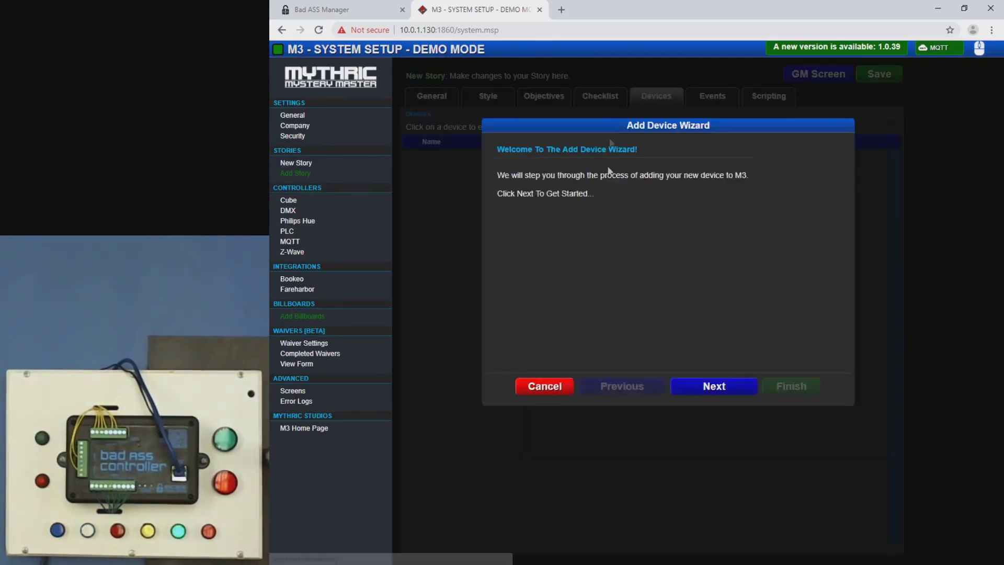
left_click(719, 385)
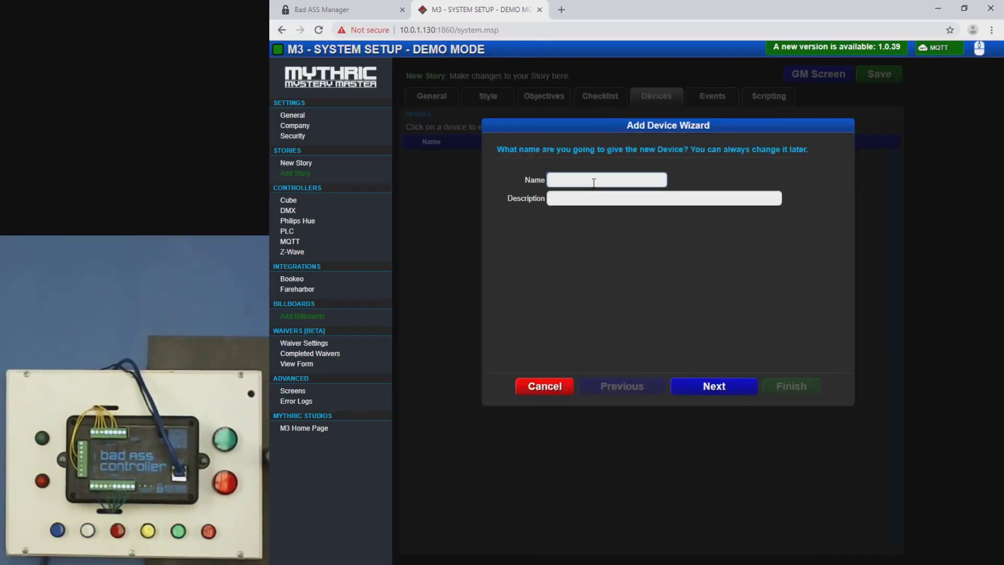
type("BAC")
left_click(317, 7)
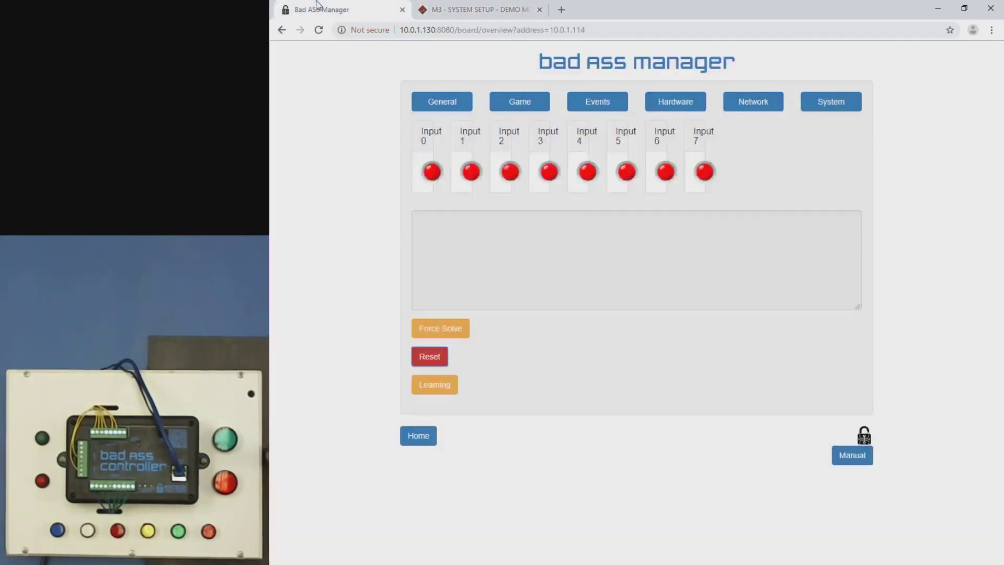
left_click(486, 9)
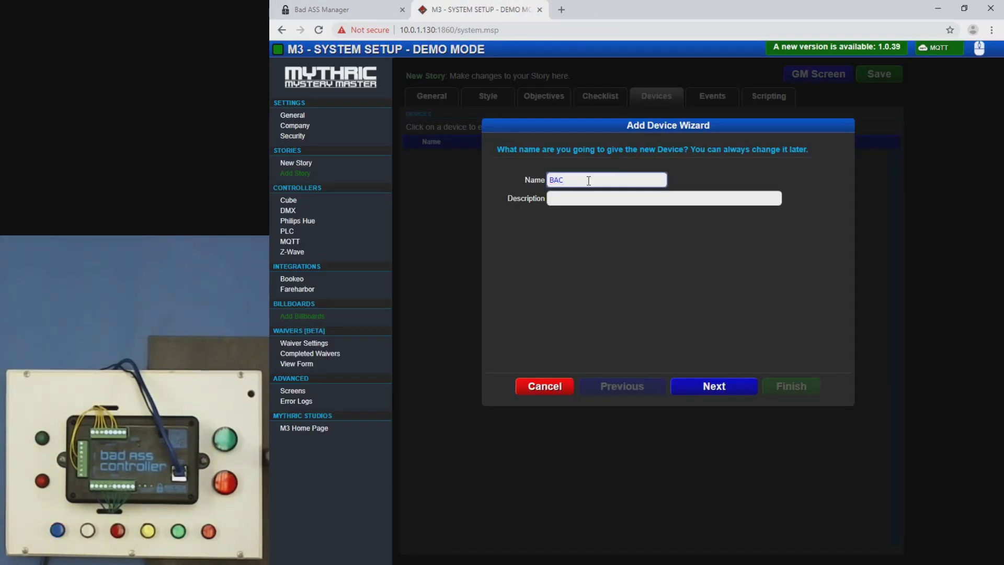
left_click(601, 196)
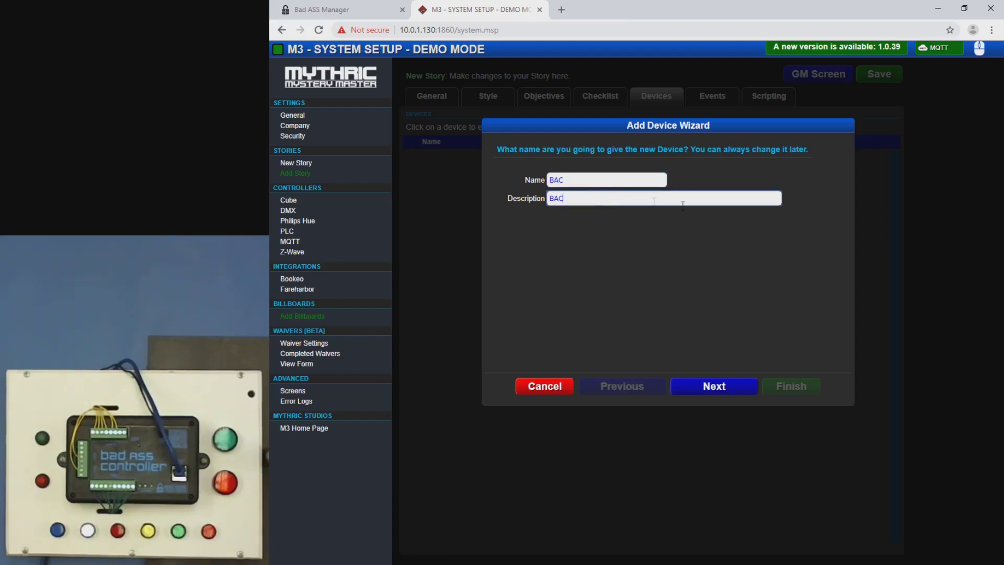
left_click(712, 385)
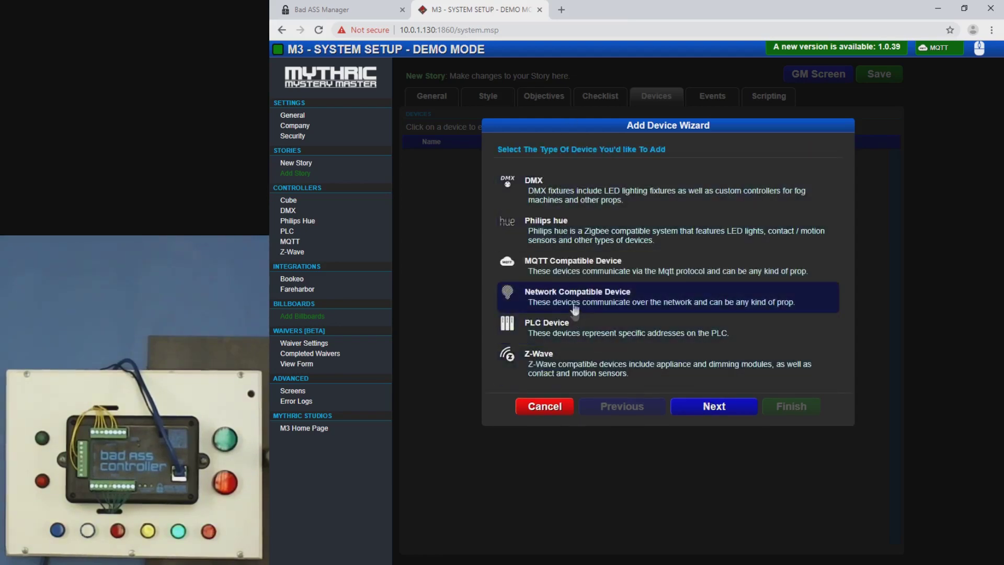
double_click(577, 269)
left_click(580, 195)
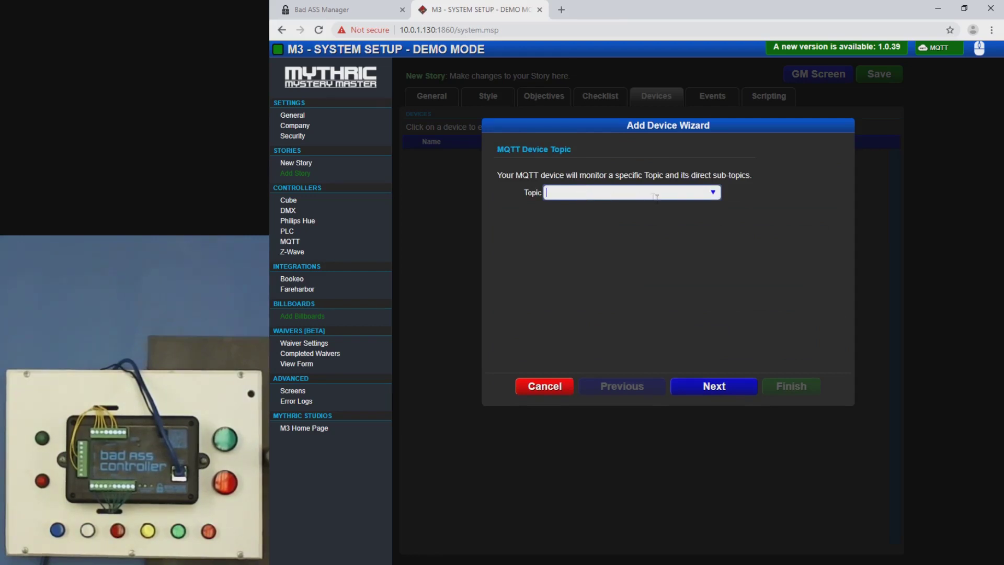
Step: Open M3 in a second browser page and look through its active MQTT topics for the controller's topic prefix
left_click(812, 450)
left_click(447, 479)
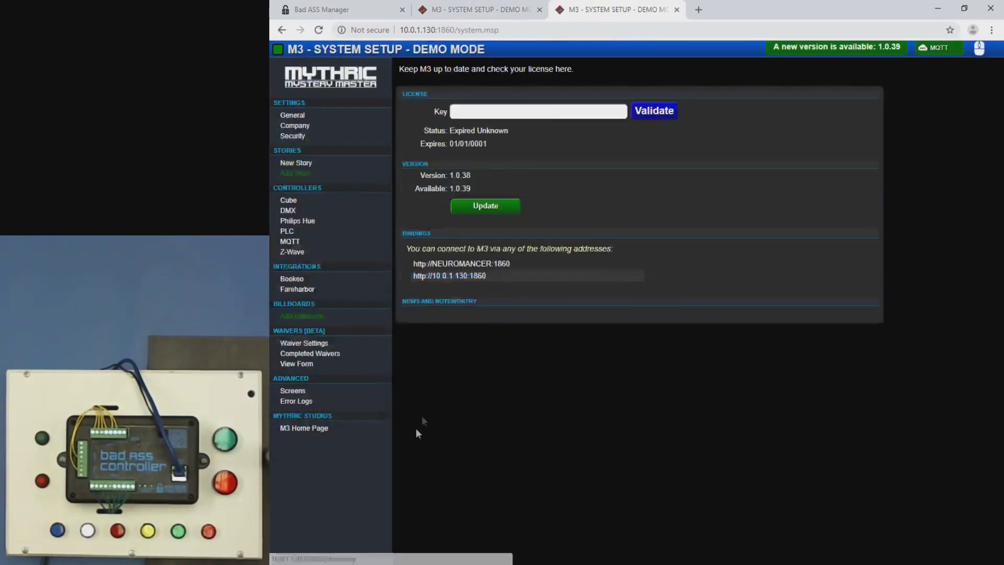
left_click(280, 243)
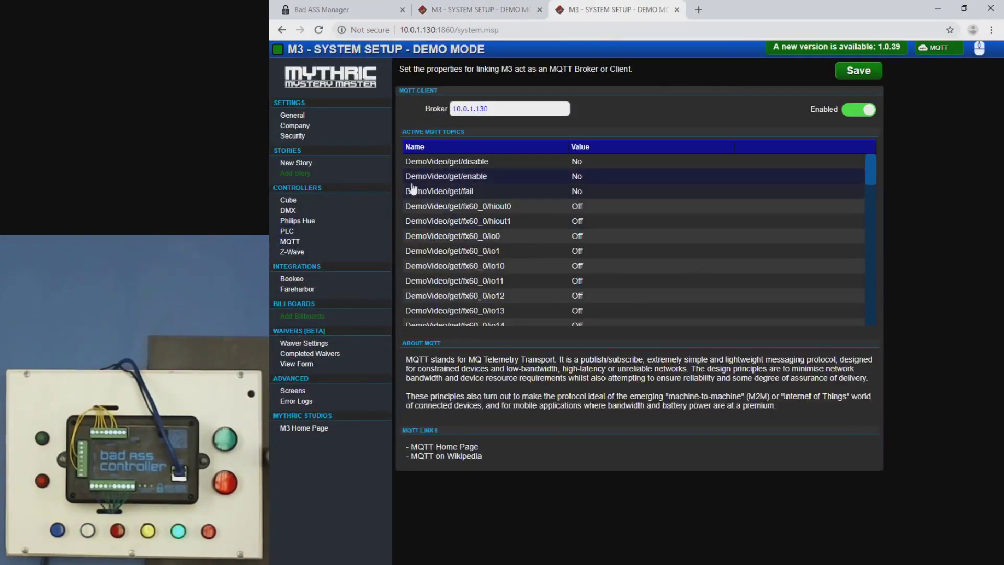
scroll(429, 246, "down", 3)
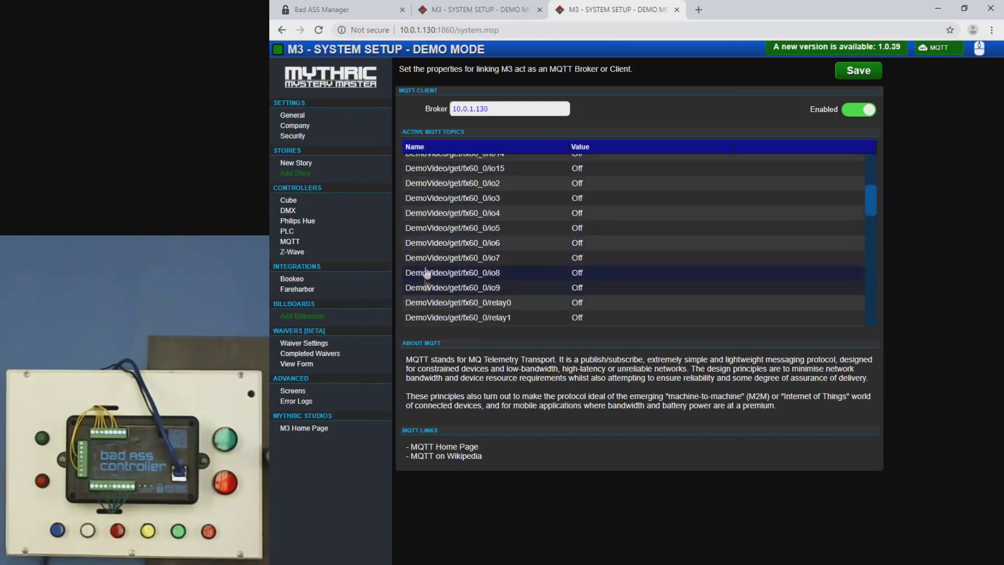
scroll(432, 281, "down", 5)
Step: Look up the controller's device name in its Bad ASS Manager settings and return to the device wizard in M3
left_click(322, 9)
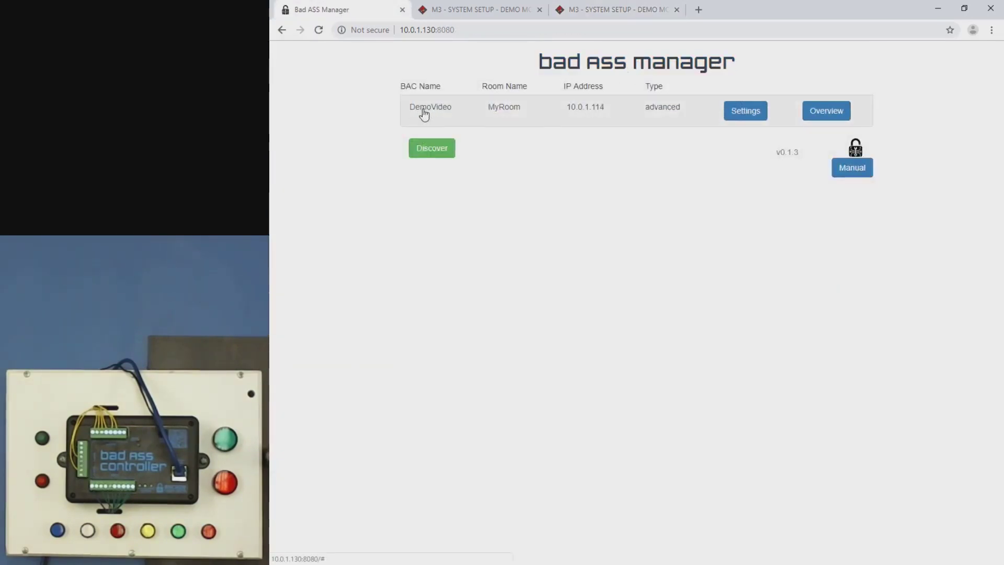
left_click(752, 110)
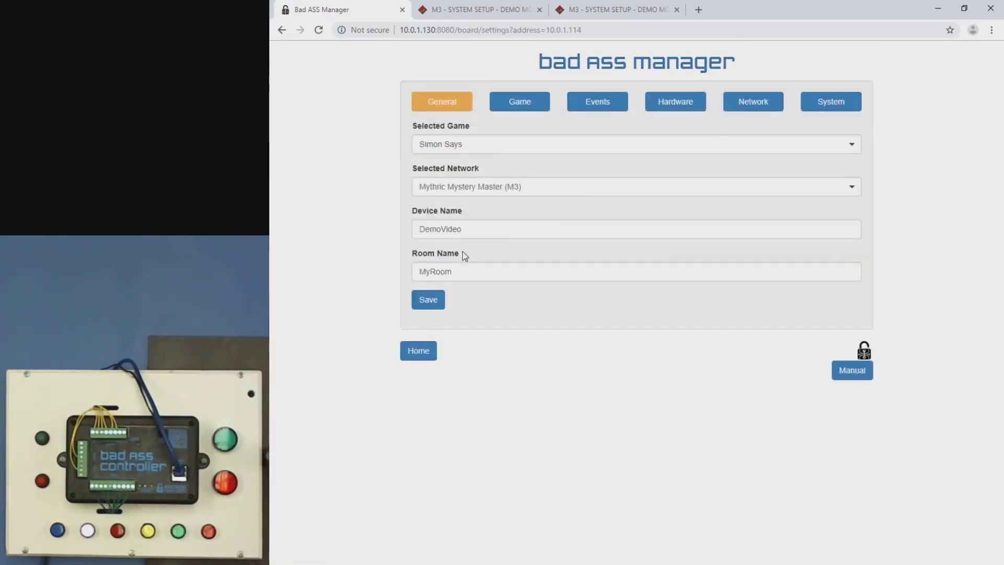
double_click(493, 230)
right_click(456, 8)
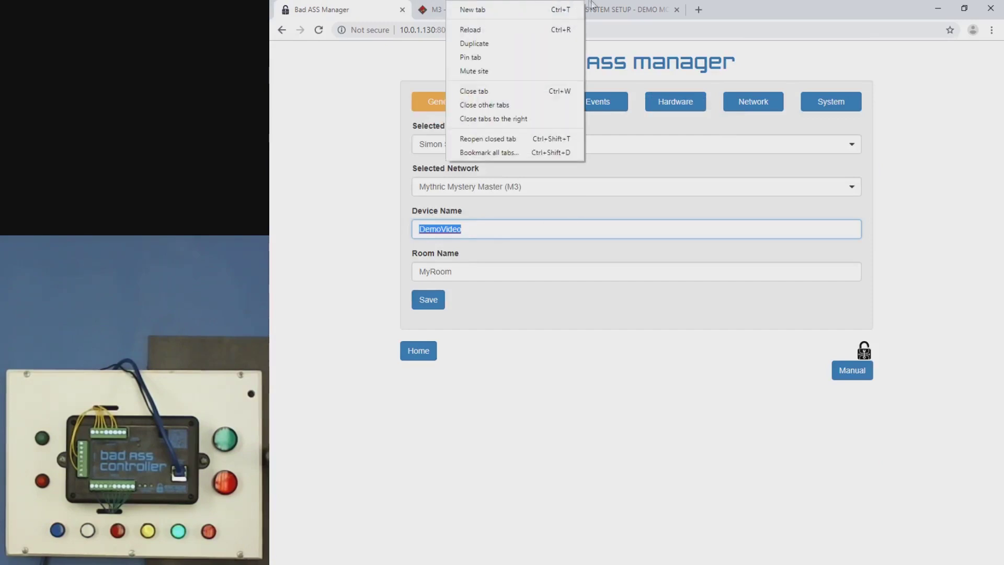
left_click(617, 10)
key("ctrl+Page_Up")
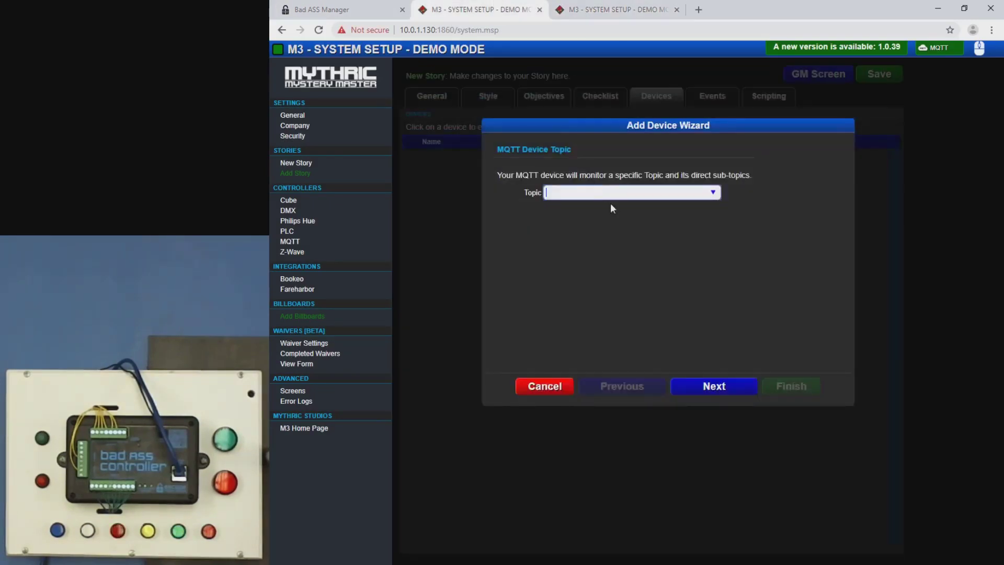
Step: Set the MQTT device topic to DemoVideo and finish adding the BAC device to New Story
type("DemoVideo")
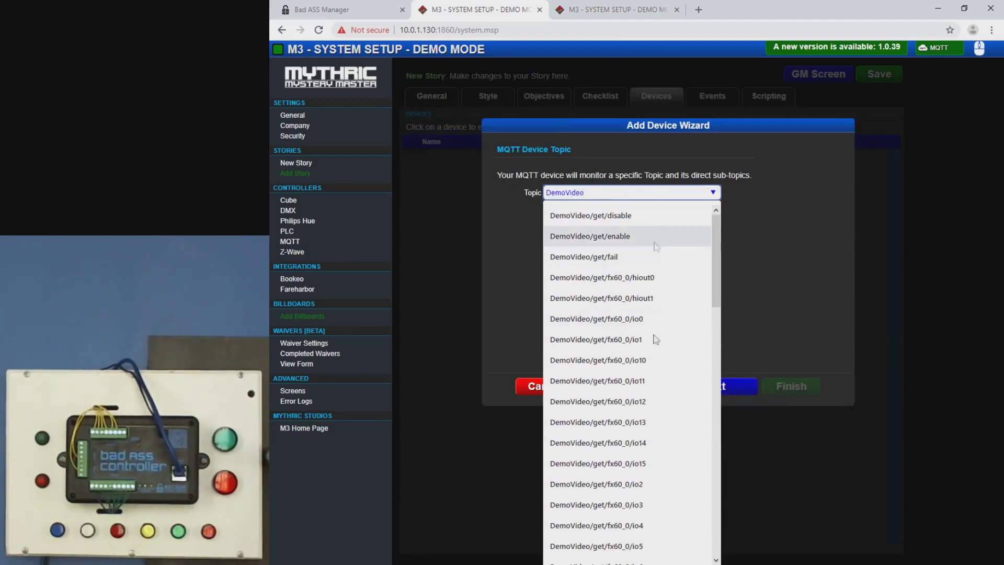
left_click(767, 197)
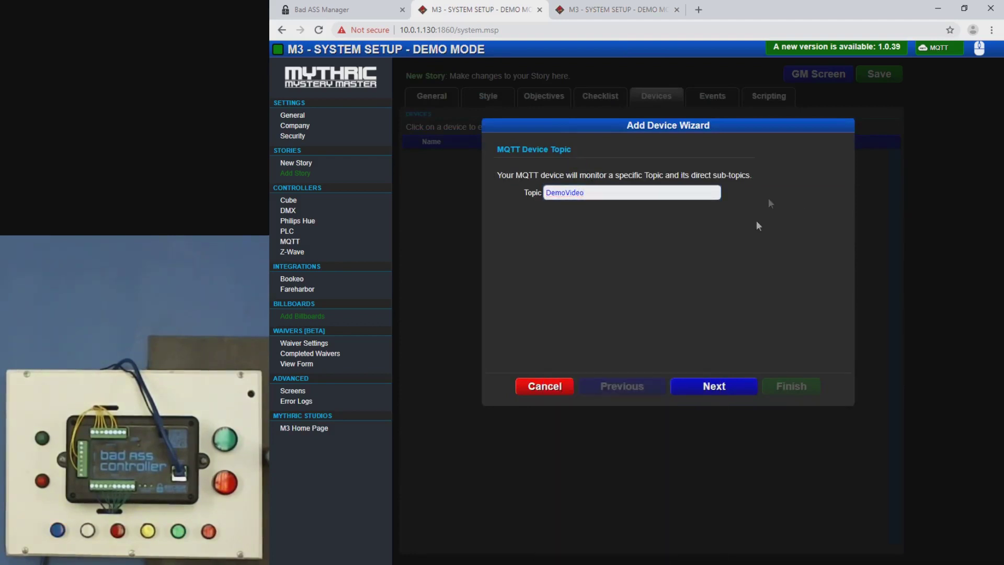
left_click(714, 393)
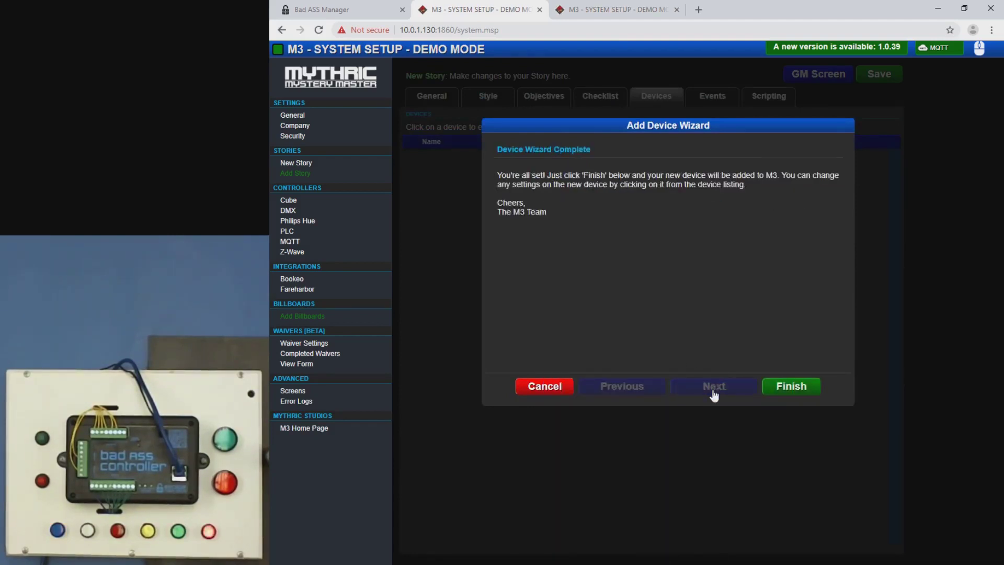
left_click(796, 391)
Step: Open the BAC device for editing and begin a new device command
left_click(485, 163)
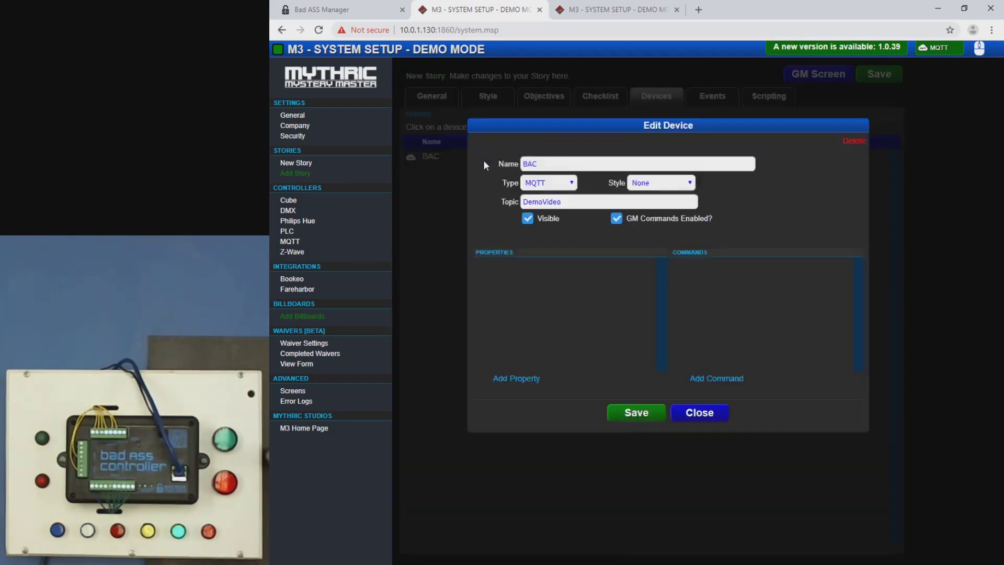
left_click(715, 379)
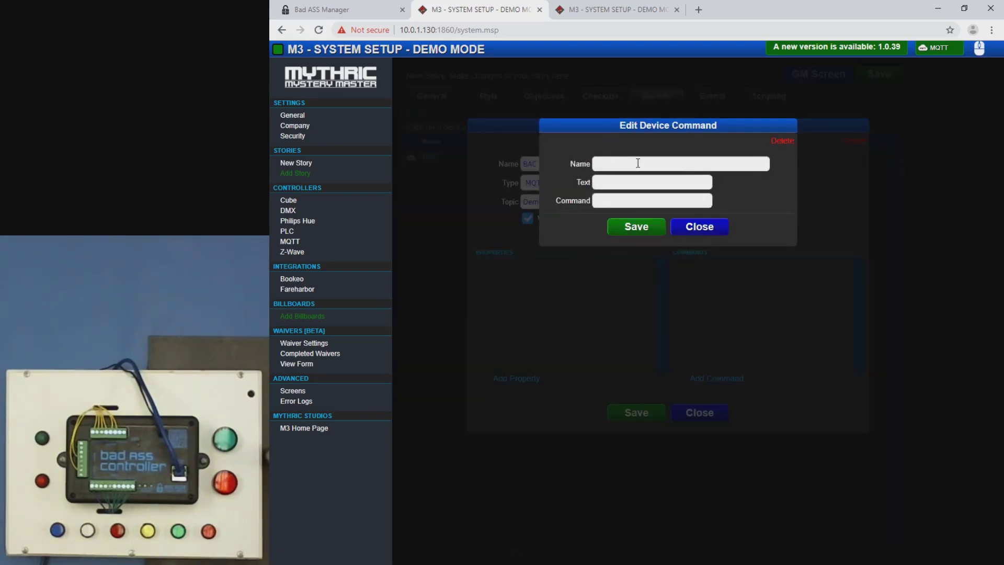
left_click(698, 162)
left_click(652, 179)
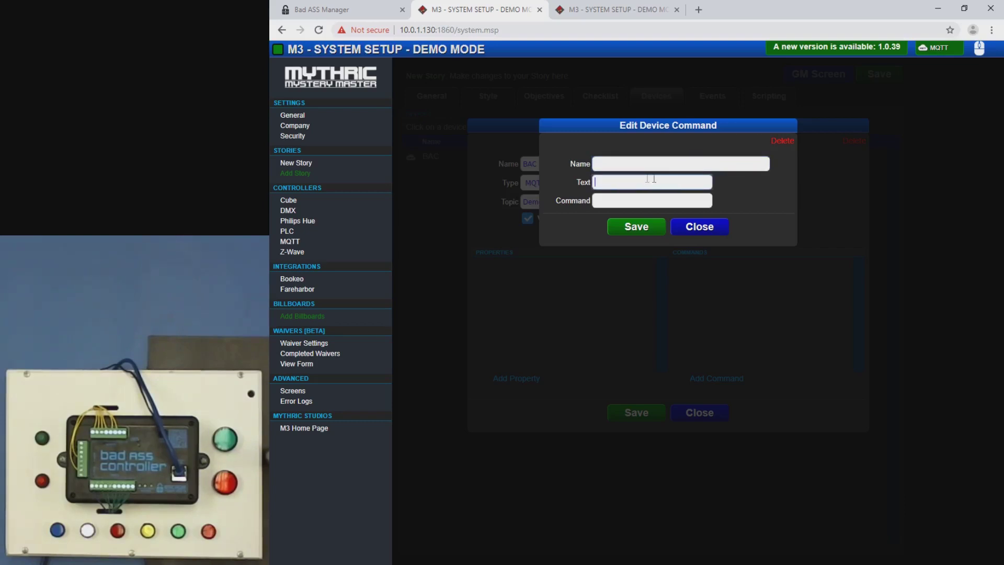
Step: Examine the DemoVideo topic names in M3's active MQTT topics list, including the reset and solve topics
left_click(600, 12)
scroll(511, 248, "down", 10)
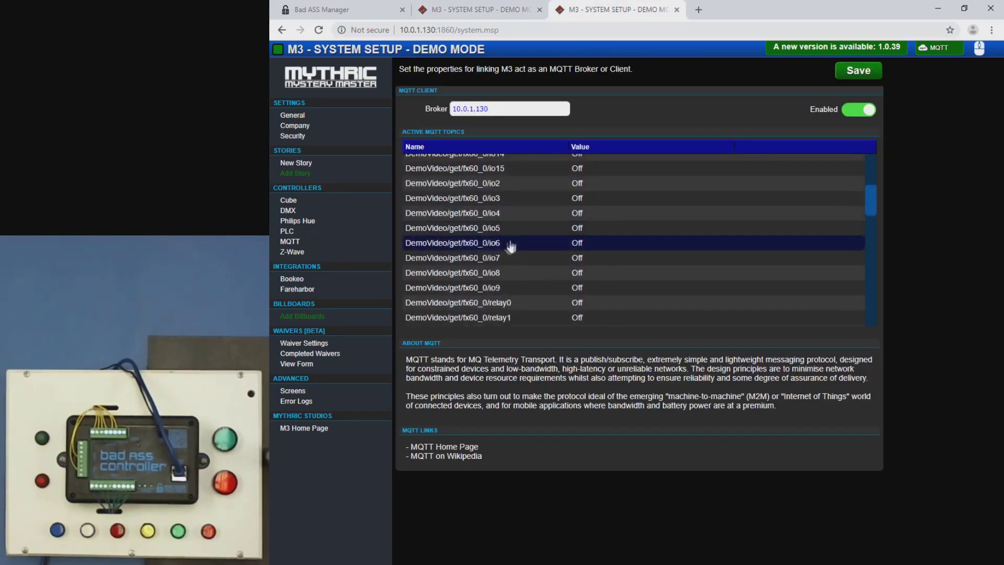
scroll(499, 288, "up", 10)
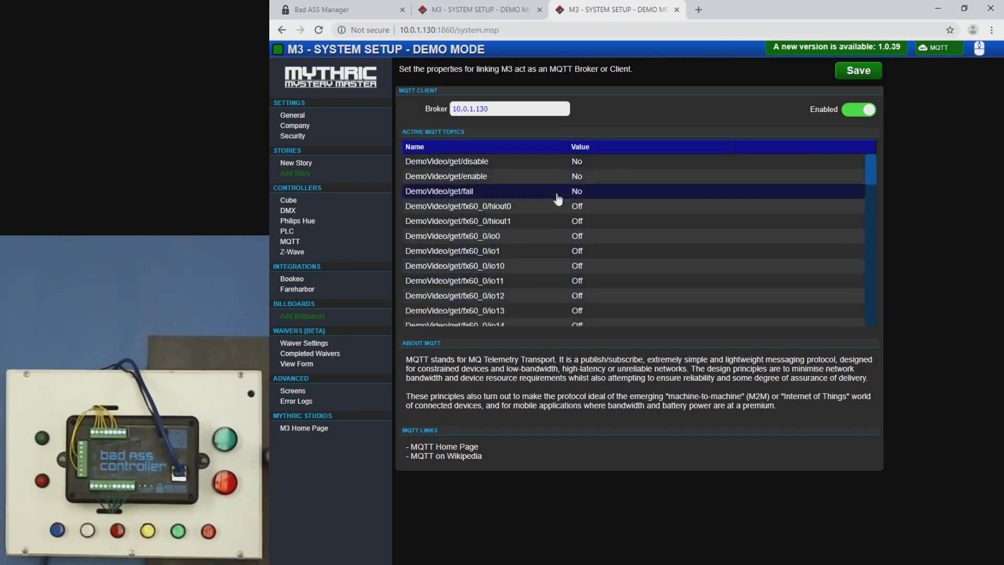
scroll(545, 208, "down", 8)
scroll(482, 277, "down", 5)
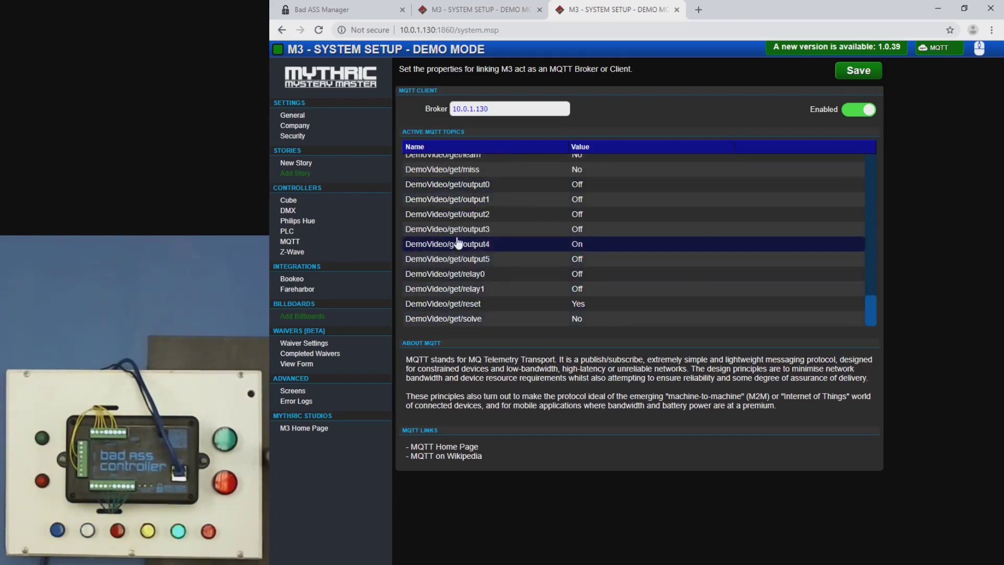
scroll(569, 246, "up", 3)
scroll(569, 246, "down", 3)
key("ctrl+shift+Tab")
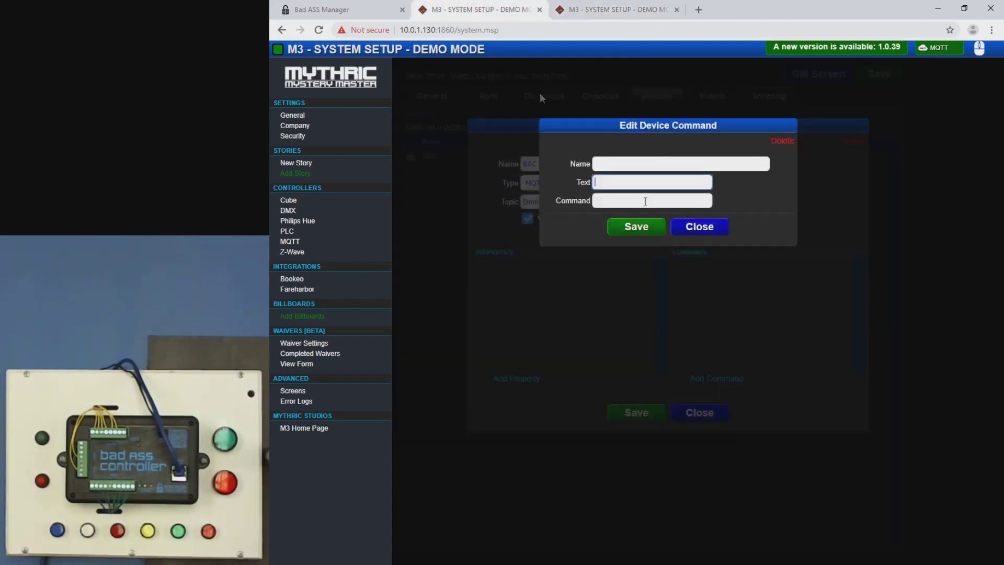
Step: Name the device command BAC Reset Command, set its text to DemoVideo/set/reset and save it
left_click(634, 164)
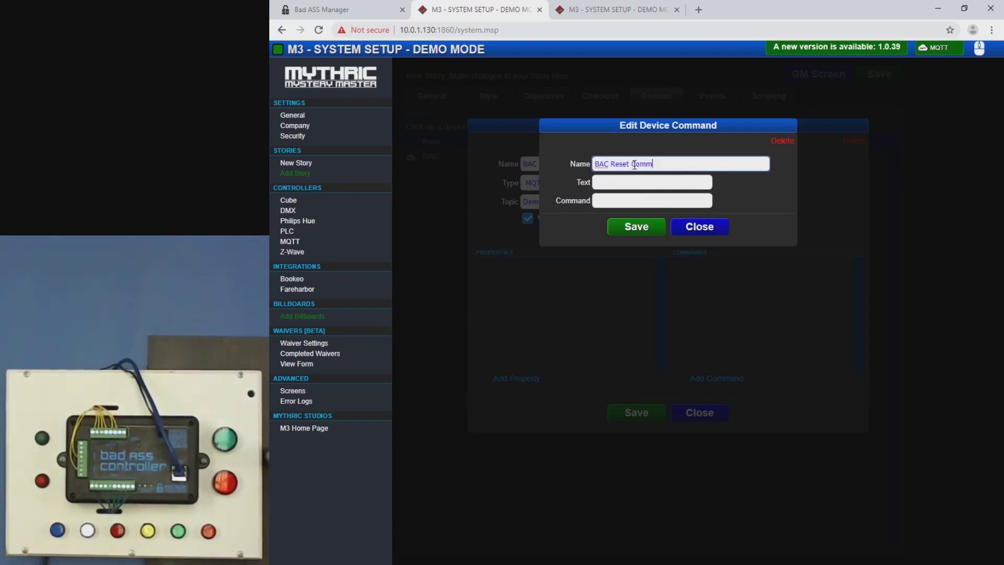
type("Demo/")
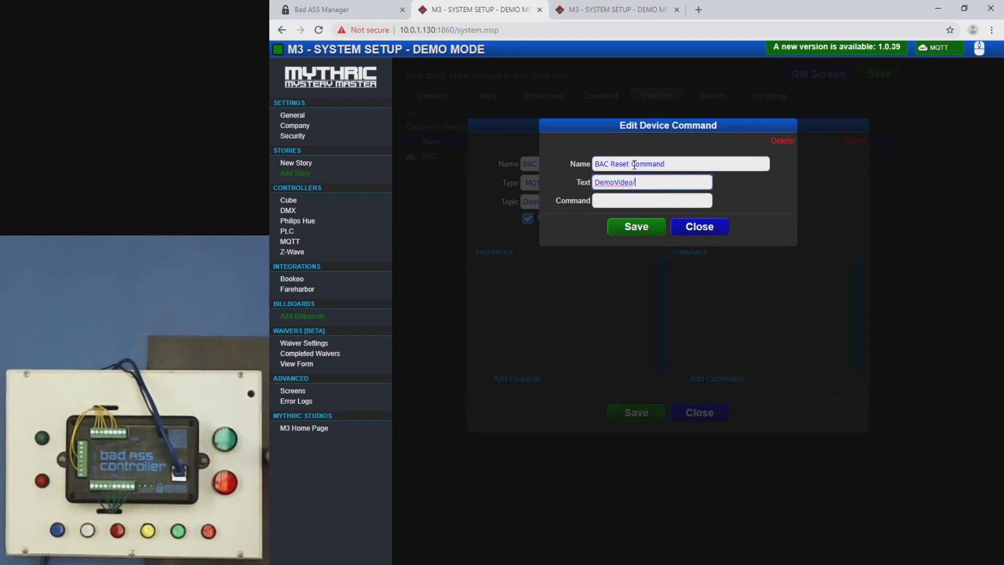
type("set/reset")
left_click(644, 231)
Step: Add a second device command named BAC Solve Command with the text DemoVideo/set/solve and save it
left_click(716, 380)
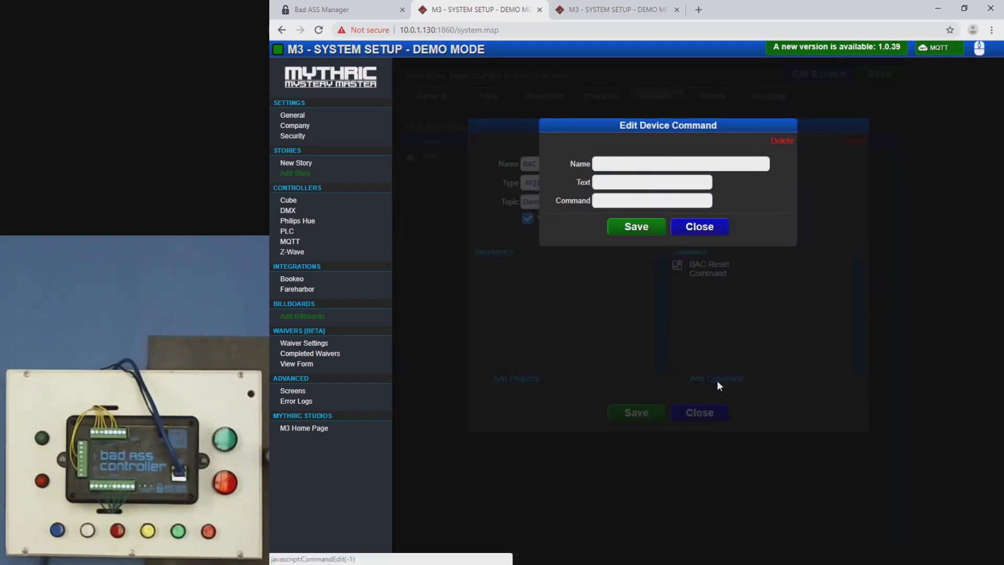
left_click(628, 165)
type("BAC Solve Command")
key("Tab")
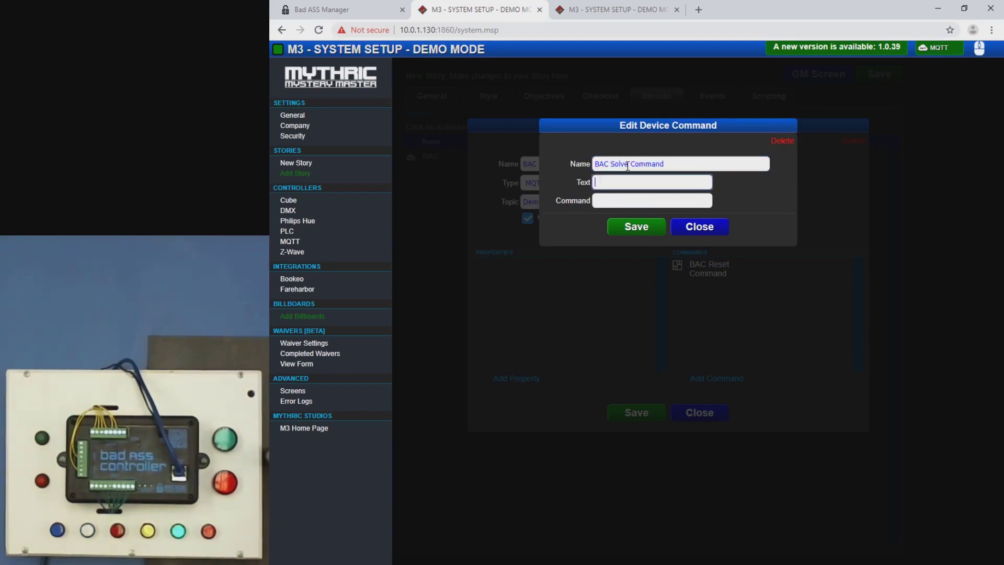
type("DemoVideo/set/solve")
left_click(643, 227)
Step: Save the BAC device with its two commands, and save New Story
left_click(621, 12)
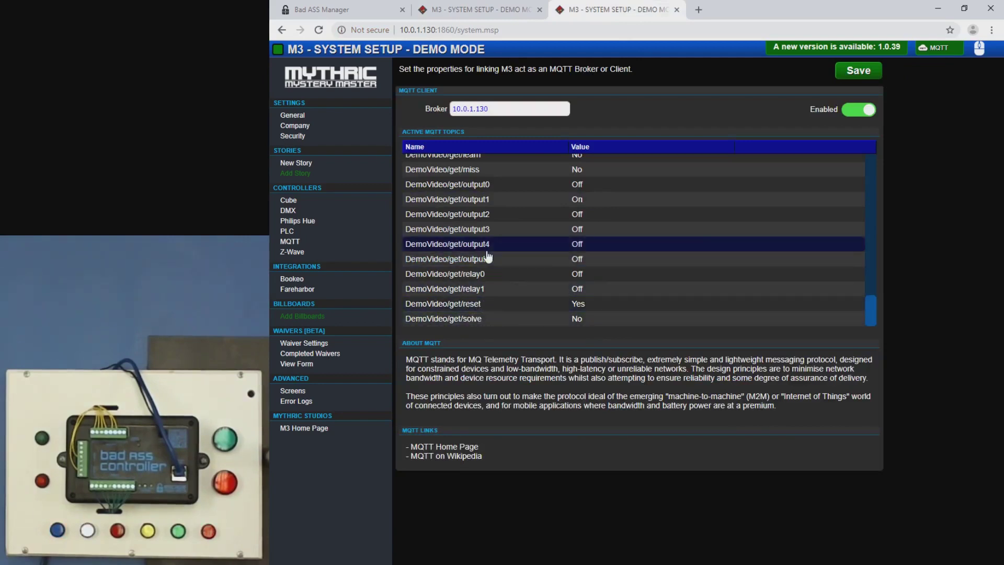
left_click(479, 10)
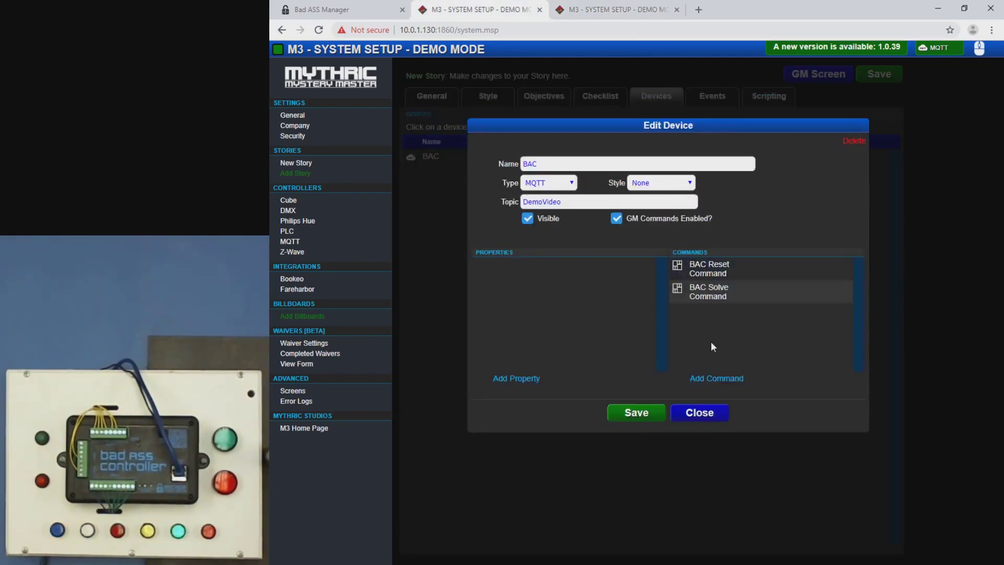
left_click(635, 415)
left_click(887, 77)
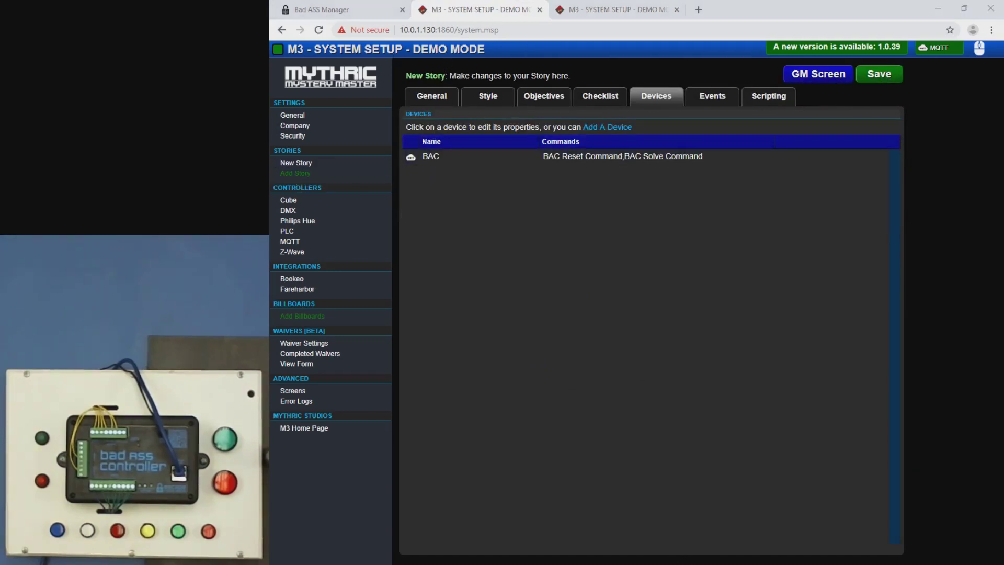
Step: Open New Story's devices on the Game Master screen and send the BAC Solve Command followed by the BAC Reset Command
left_click(837, 450)
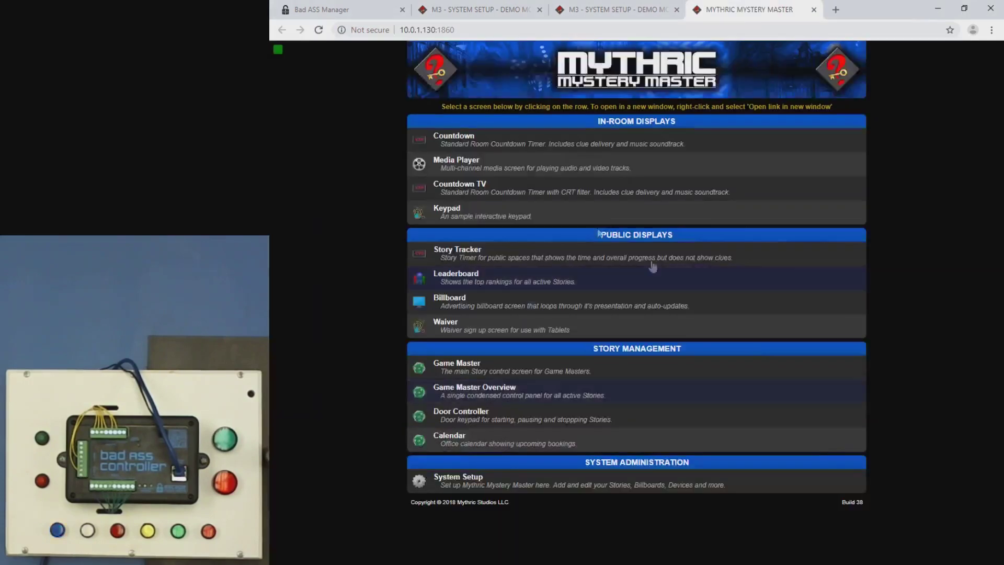
left_click(482, 370)
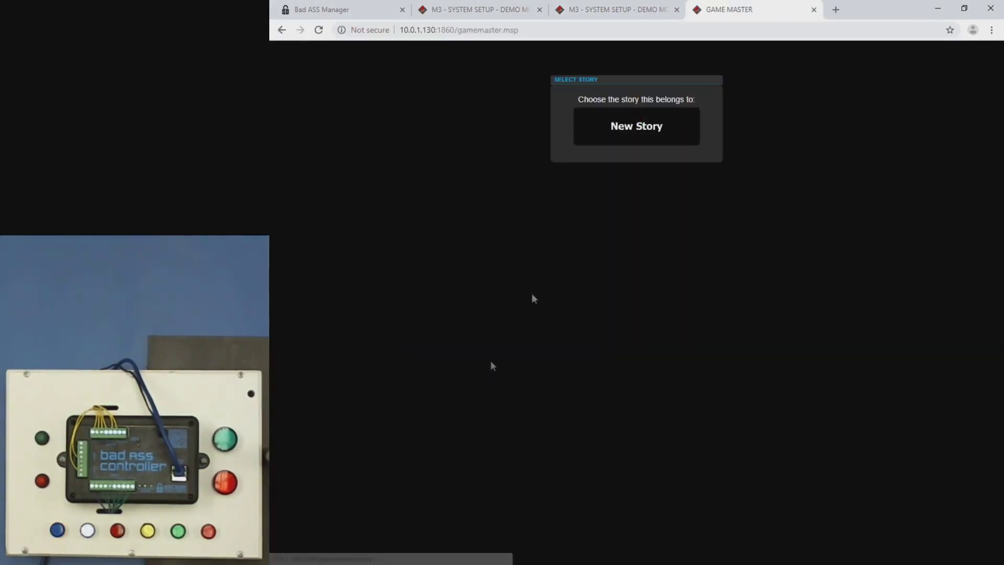
left_click(646, 129)
left_click(501, 68)
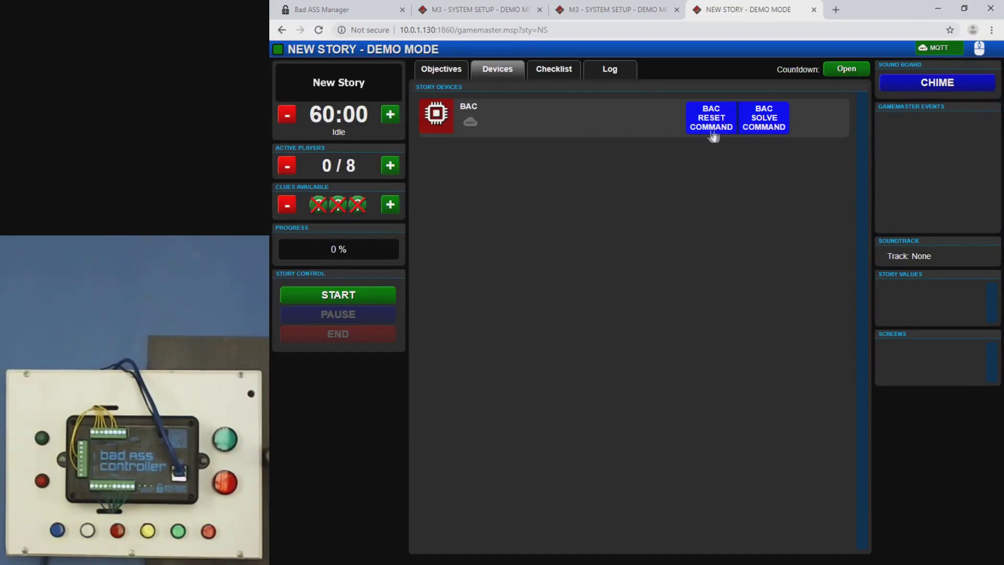
left_click(776, 129)
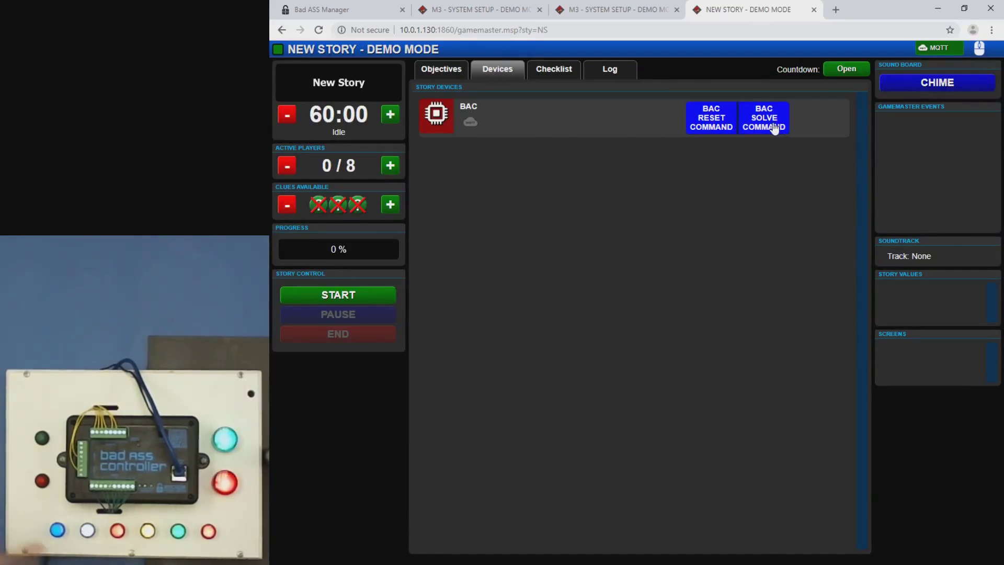
left_click(722, 125)
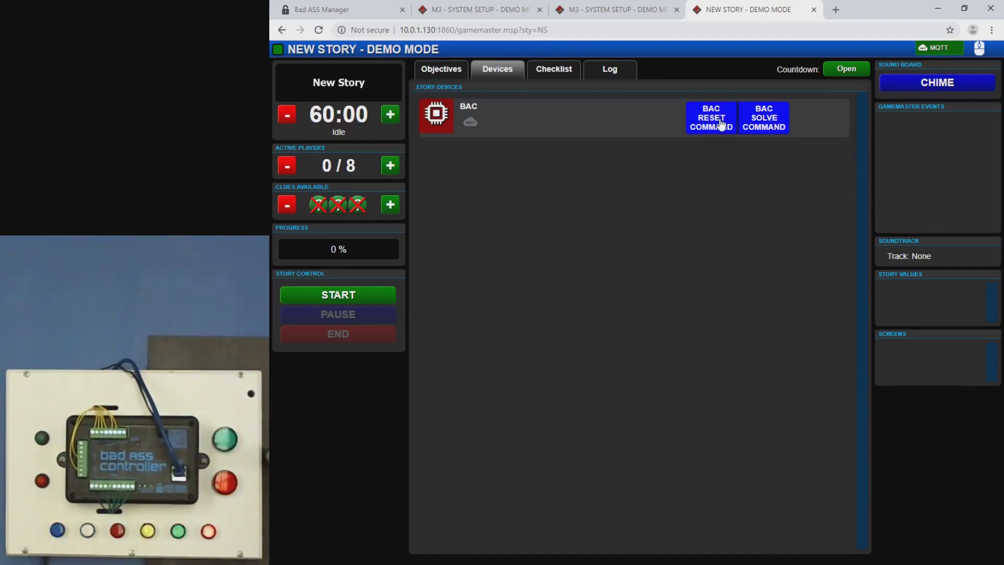
Step: Reopen the BAC device in New Story's system setup and begin a new device property
left_click(620, 10)
left_click(517, 8)
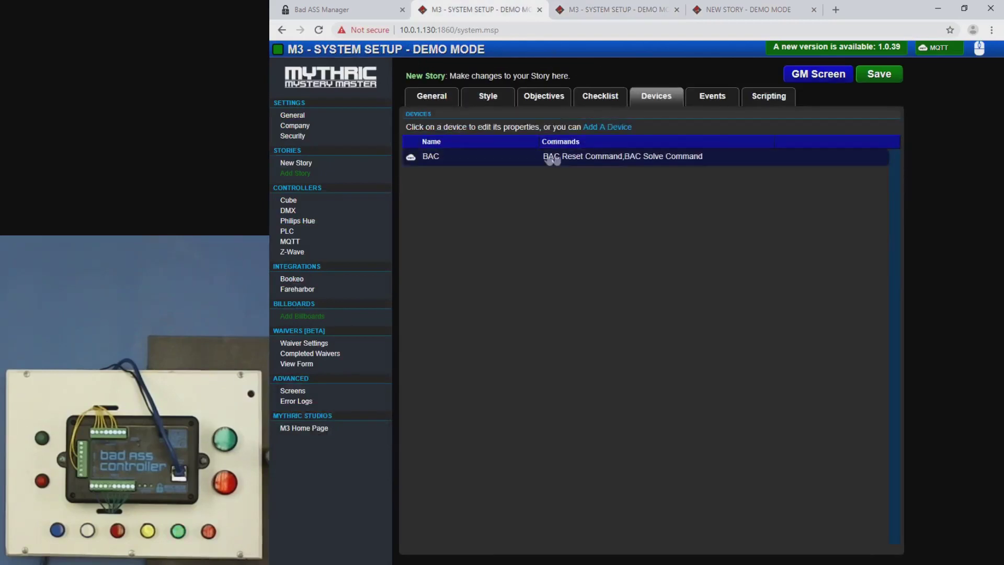
left_click(624, 158)
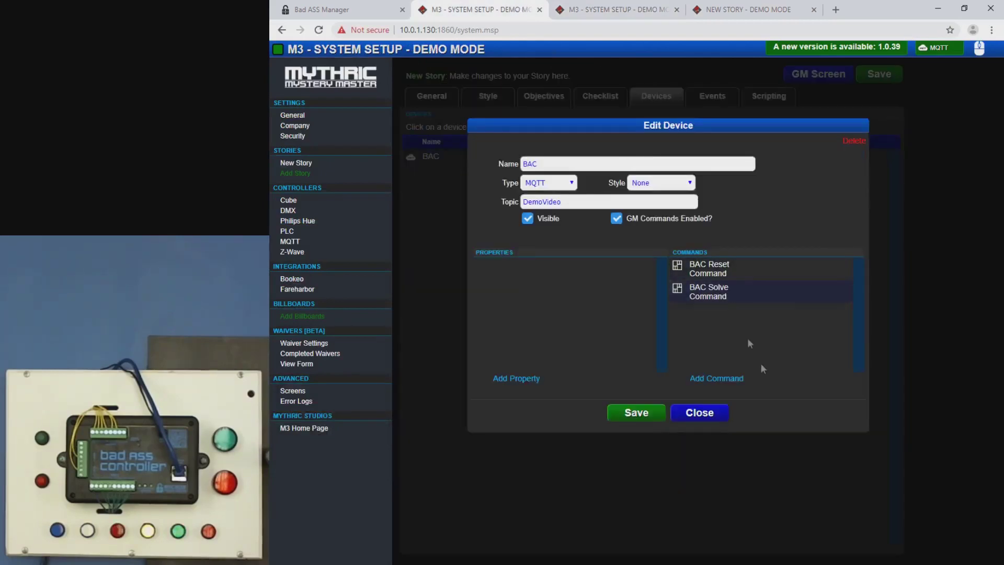
left_click(530, 381)
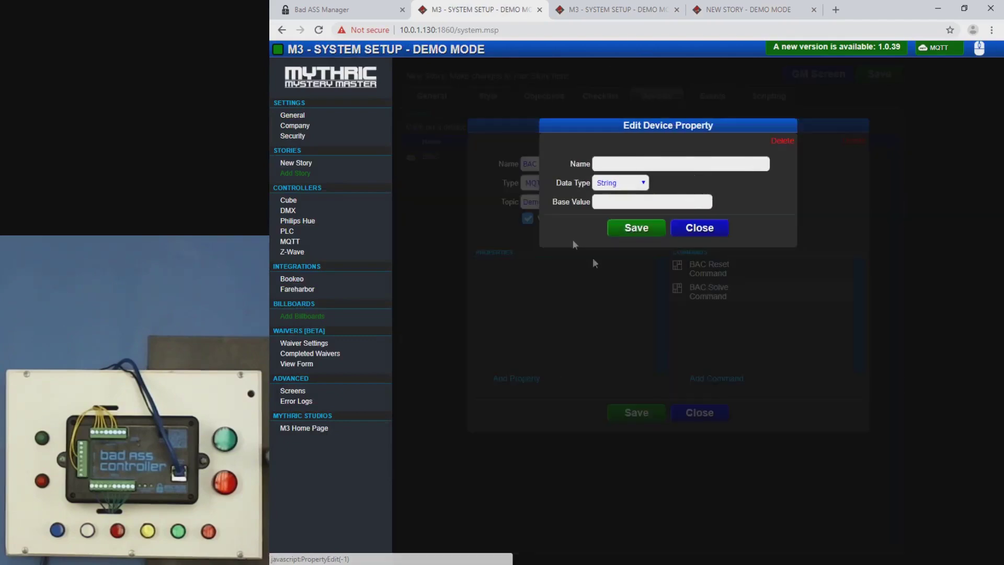
Step: Check the input topic names among the active MQTT topics and save a Boolean device property named DemoVideo/get/input6
left_click(611, 6)
scroll(484, 256, "down", 3)
scroll(491, 234, "down", 5)
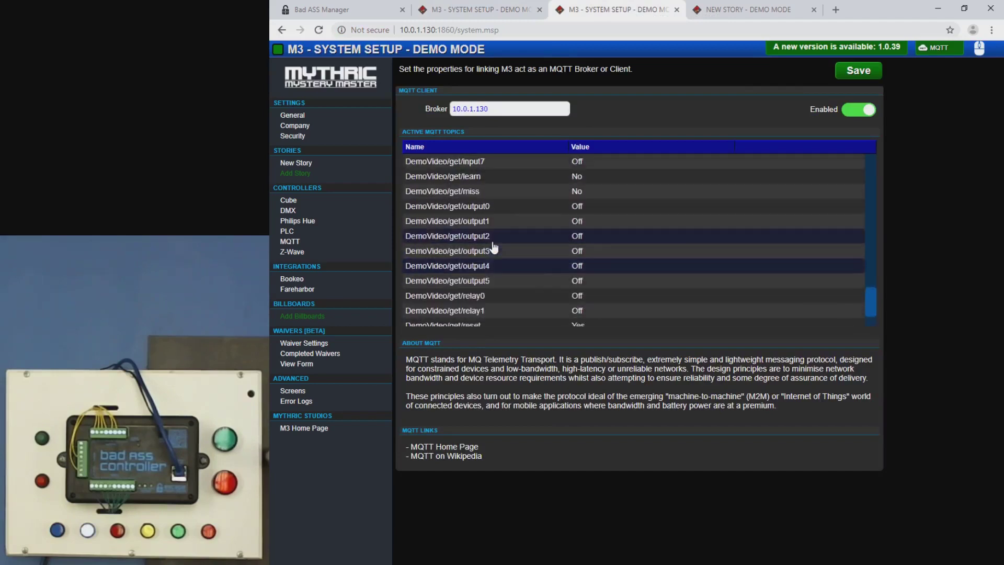
scroll(492, 251, "up", 4)
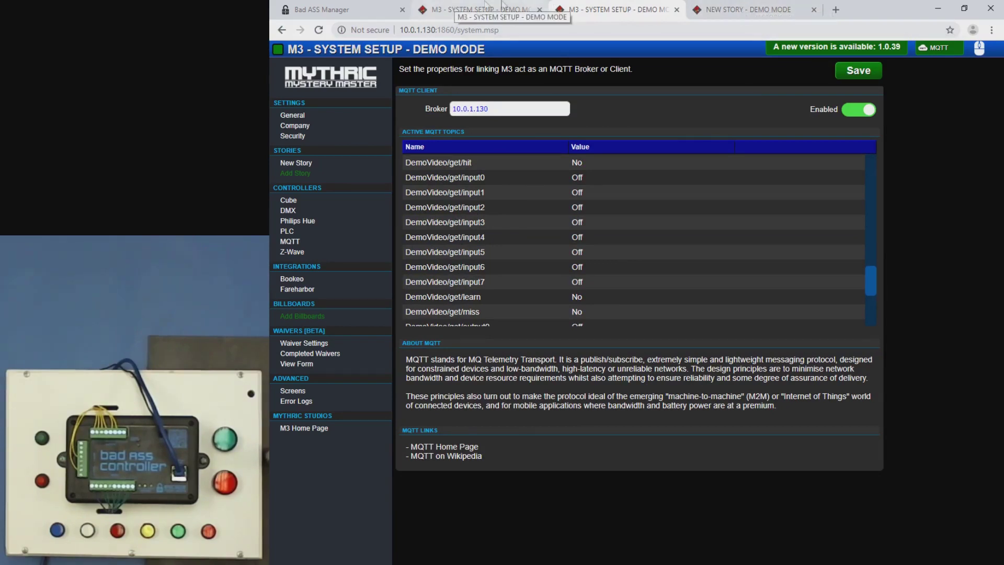
left_click(485, 8)
left_click(632, 166)
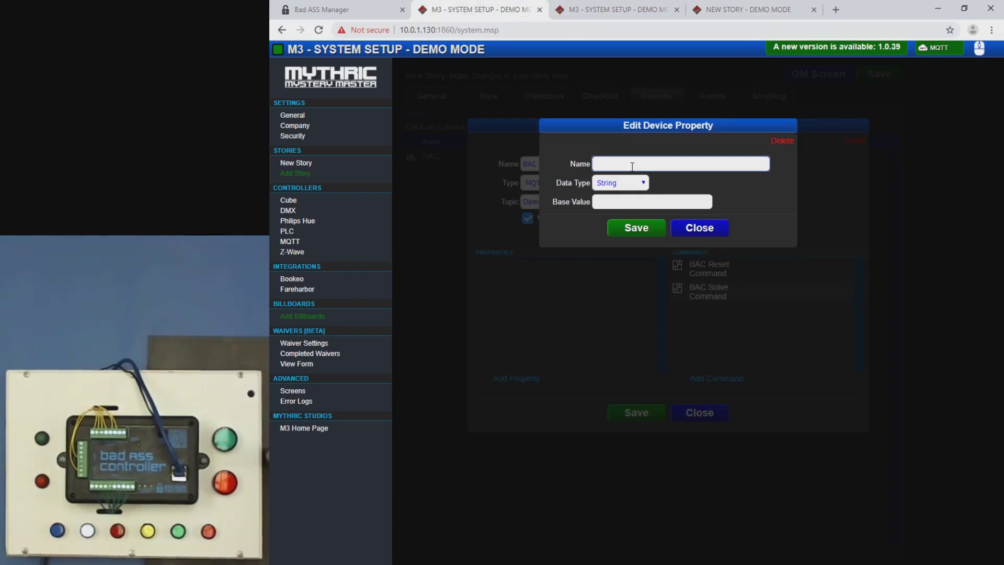
type("DemoVideo/get")
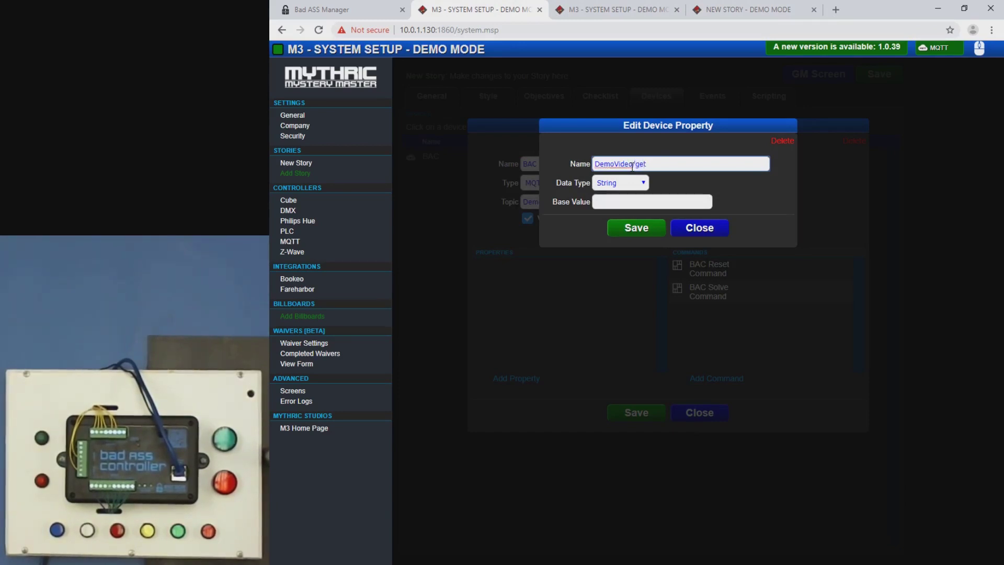
type("/input6")
left_click(634, 186)
left_click(627, 223)
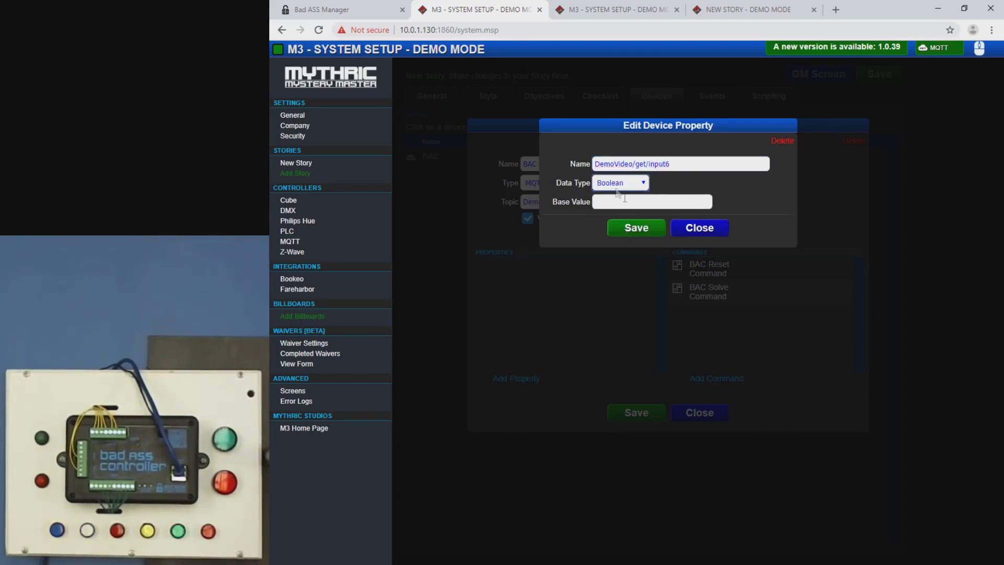
left_click(657, 226)
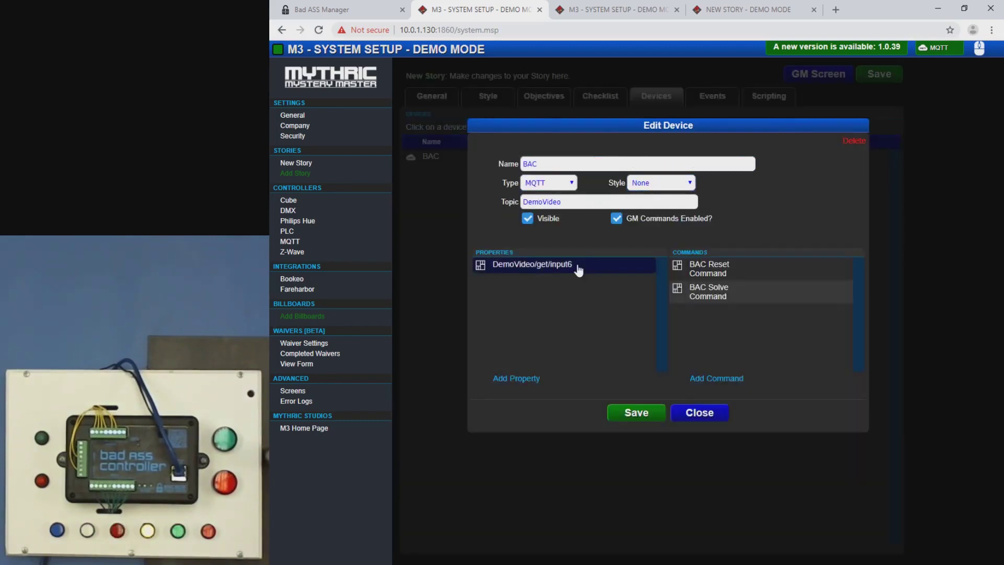
Step: Add a Boolean property named DemoVideo/get/input7 to the BAC device, and save the device and New Story
left_click(523, 378)
left_click(646, 165)
type("DemoVideo/get/input7")
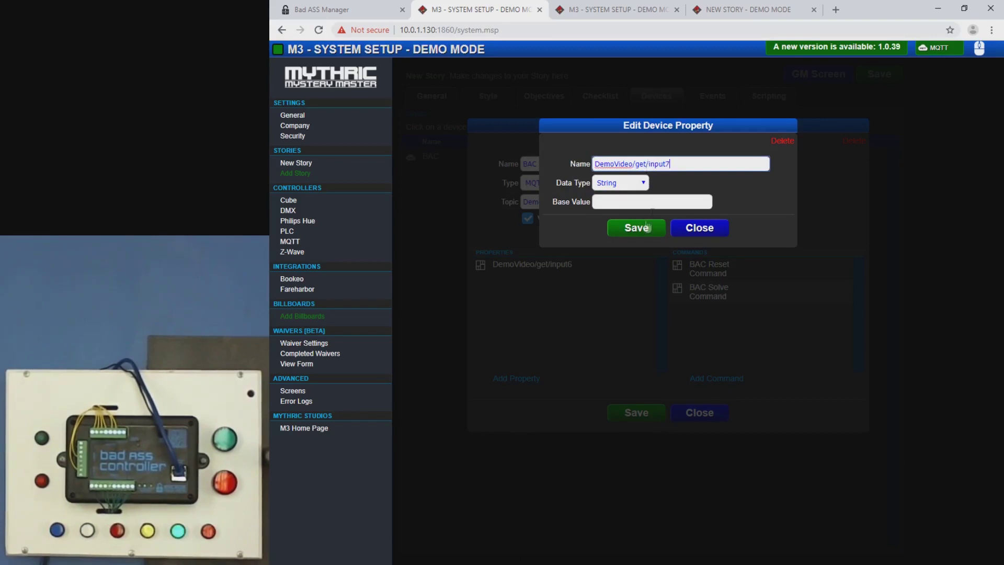
left_click(632, 184)
left_click(615, 224)
left_click(636, 228)
left_click(644, 418)
left_click(879, 74)
Step: Reload New Story's Game Master screen and check the BAC device's input properties
left_click(576, 8)
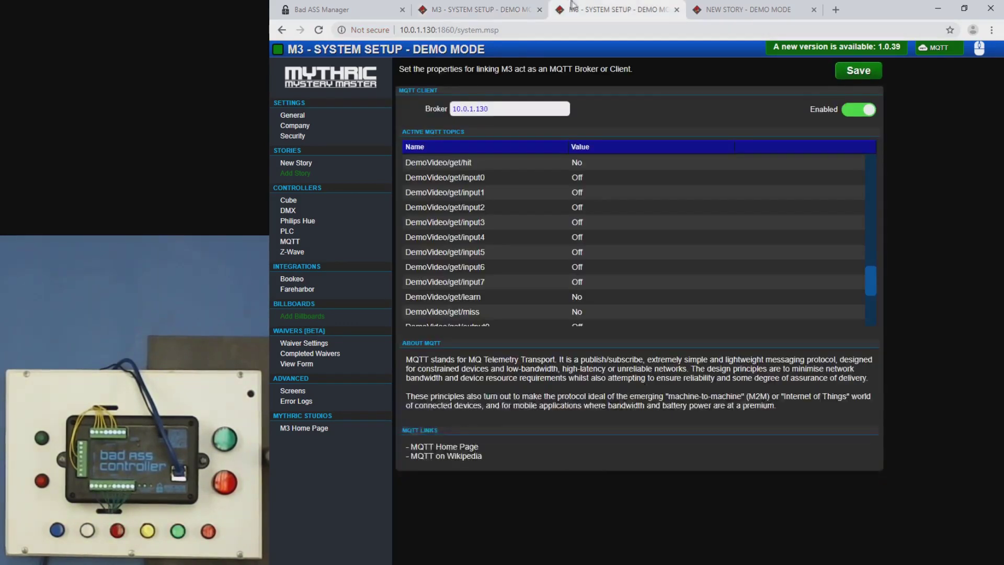
left_click(712, 8)
left_click(319, 30)
left_click(498, 75)
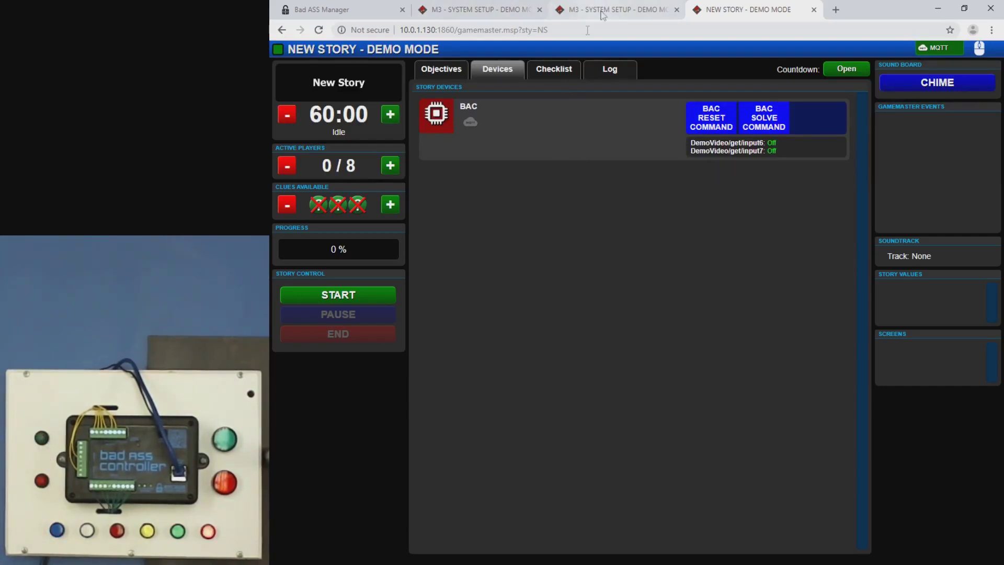
left_click(490, 8)
left_click(750, 9)
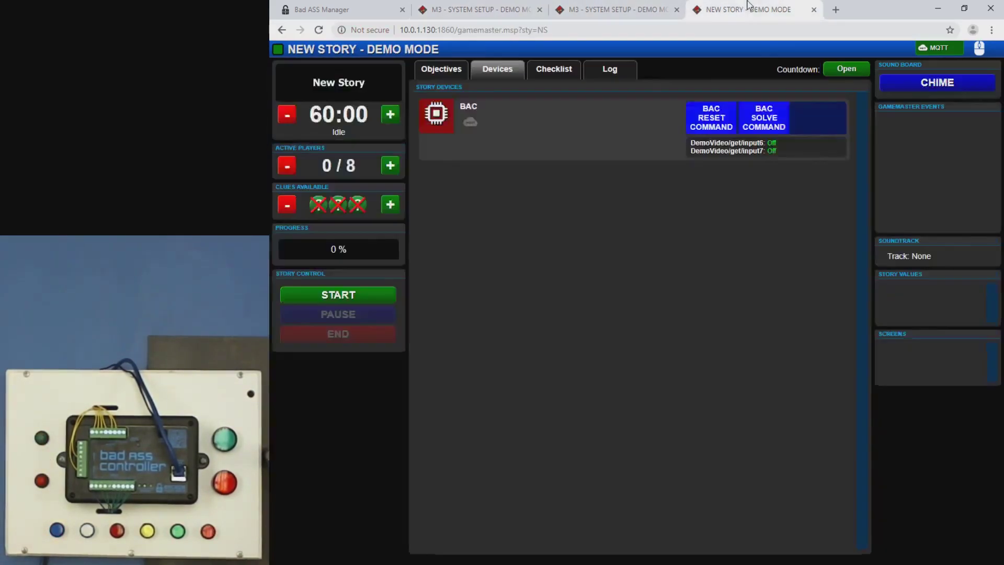
Step: Begin a new event in New Story's system setup named Reset Override with Recurring frequency
left_click(492, 8)
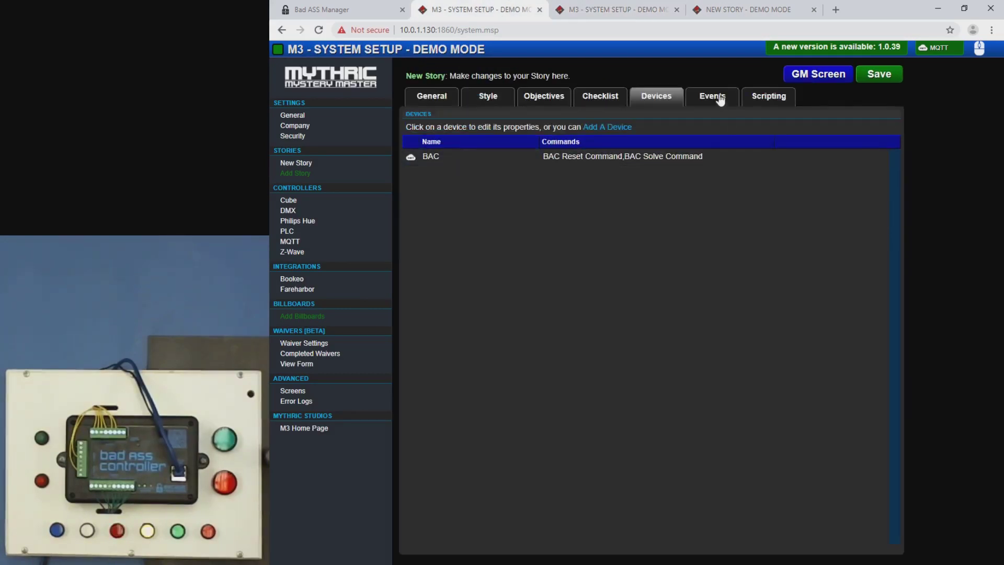
left_click(721, 99)
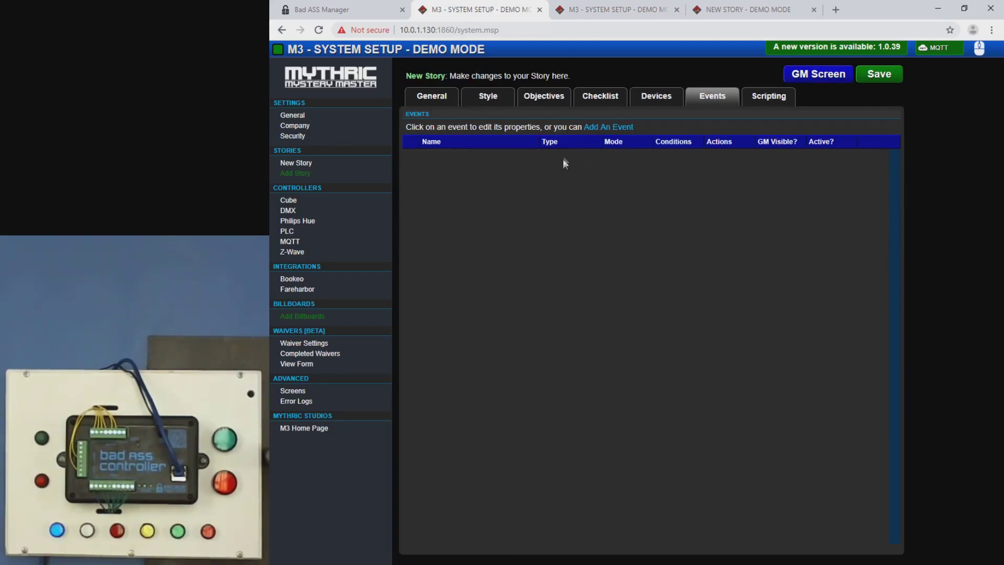
left_click(617, 127)
left_click(578, 149)
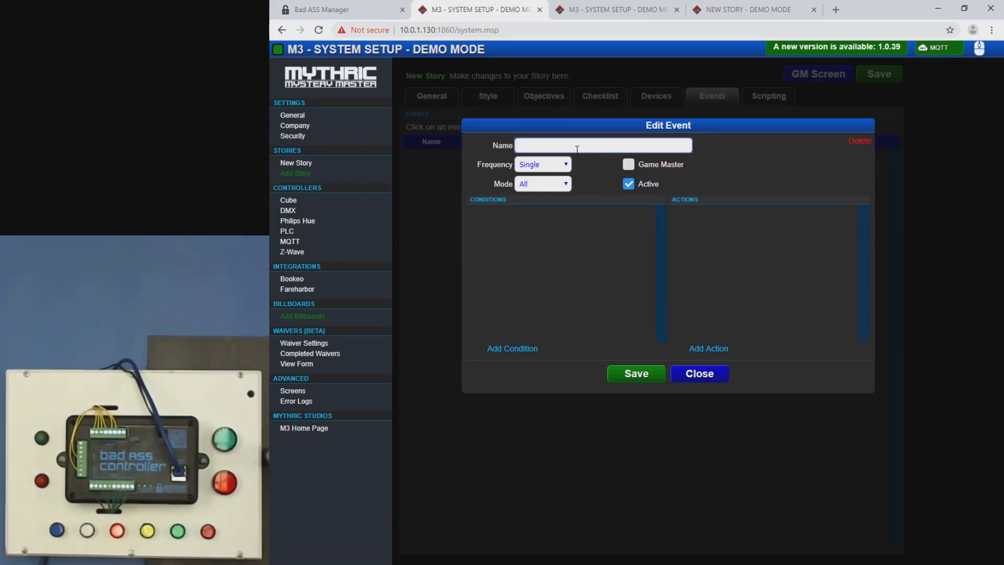
type("Reset Override")
left_click(554, 165)
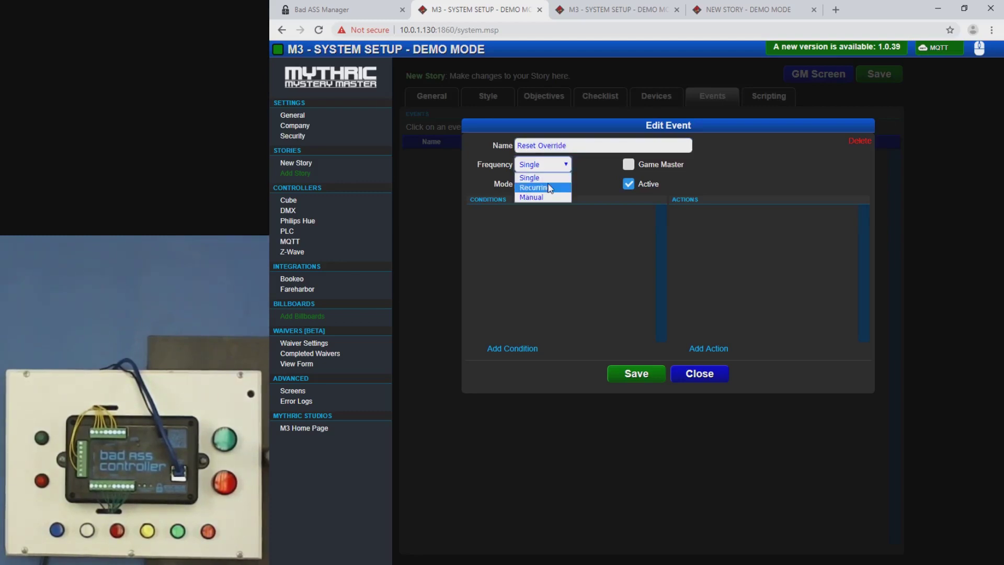
left_click(554, 187)
Step: Add a Device Property condition to Reset Override requiring BAC's DemoVideo/get/input6 to be equal to On
left_click(525, 349)
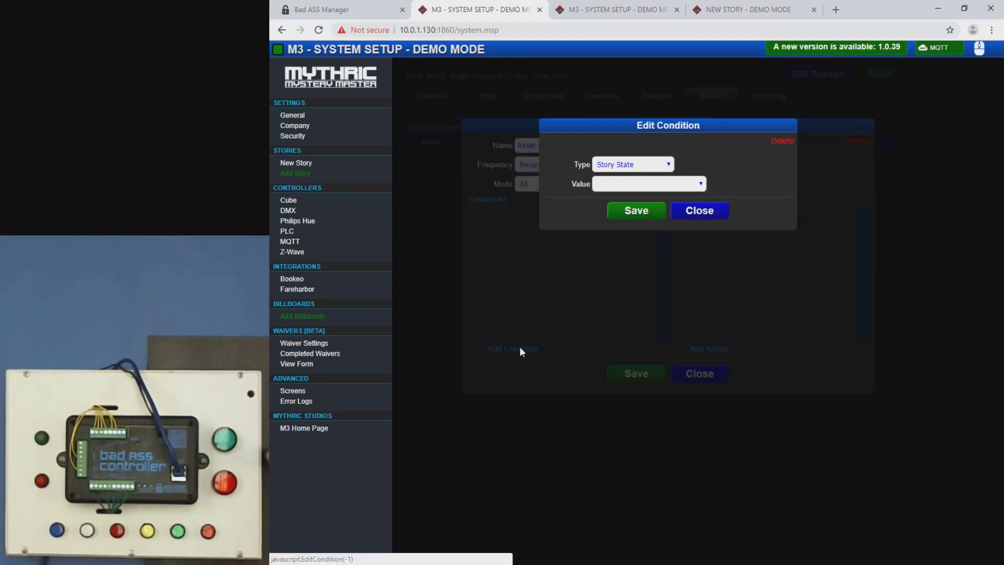
left_click(648, 165)
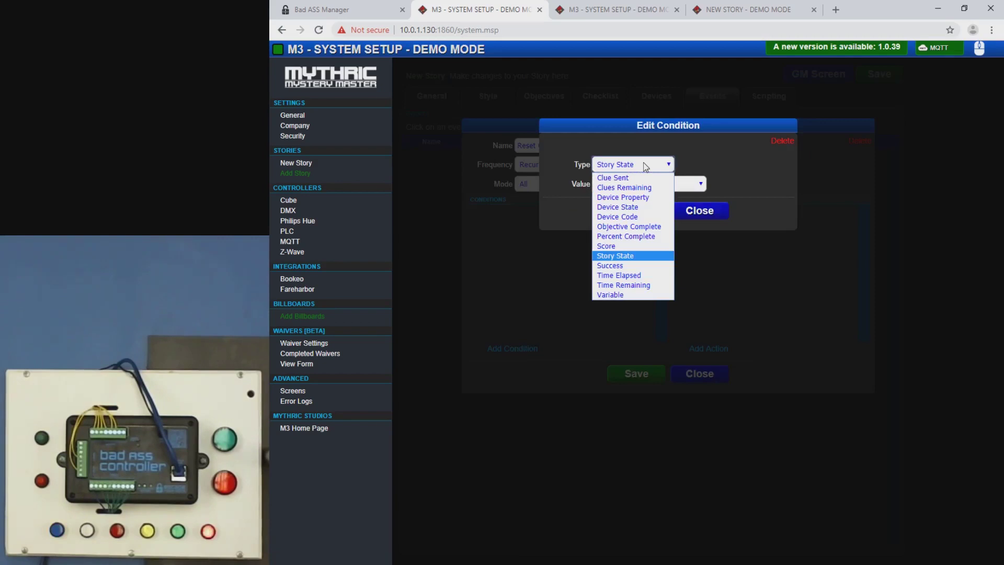
left_click(642, 202)
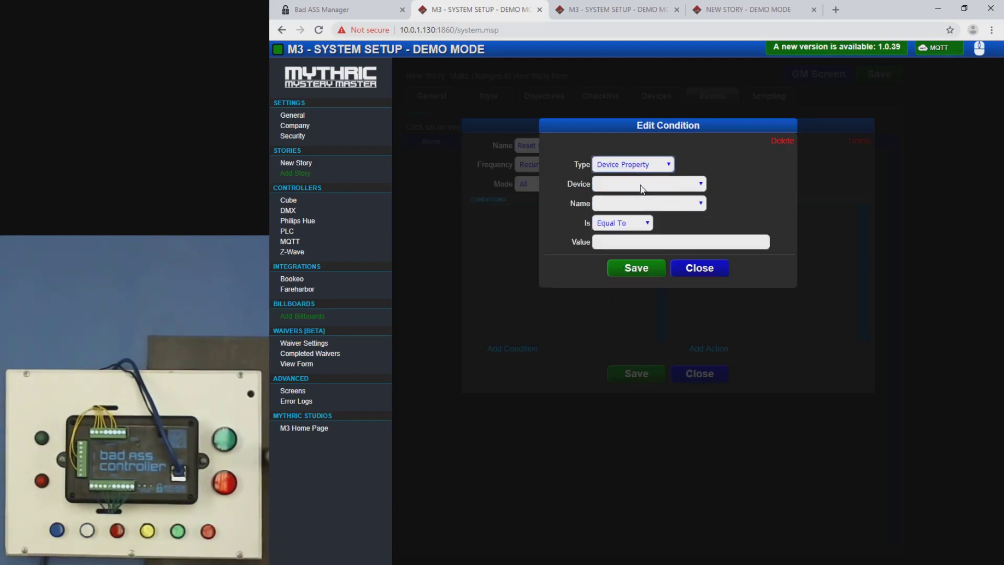
left_click(644, 205)
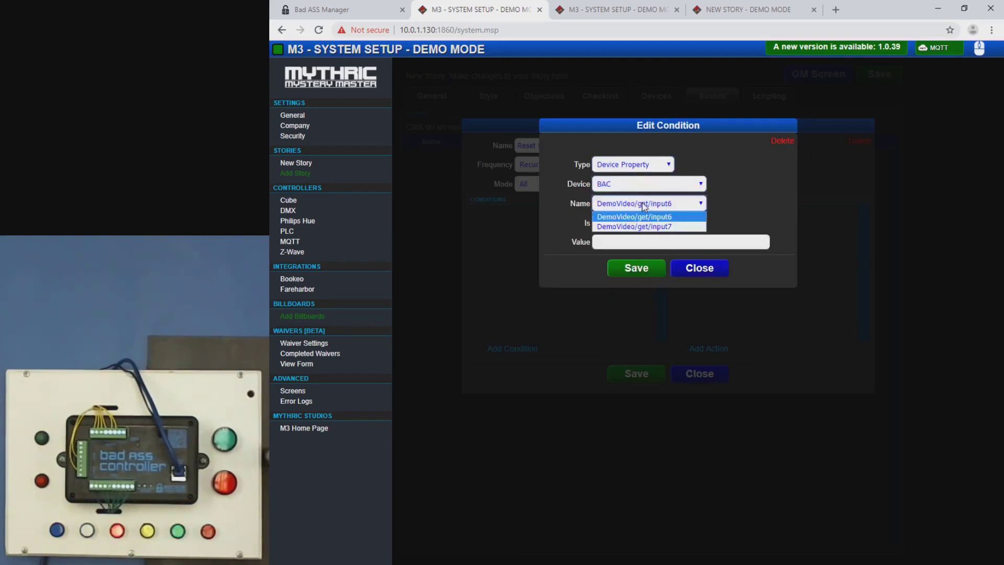
left_click(668, 219)
left_click(649, 238)
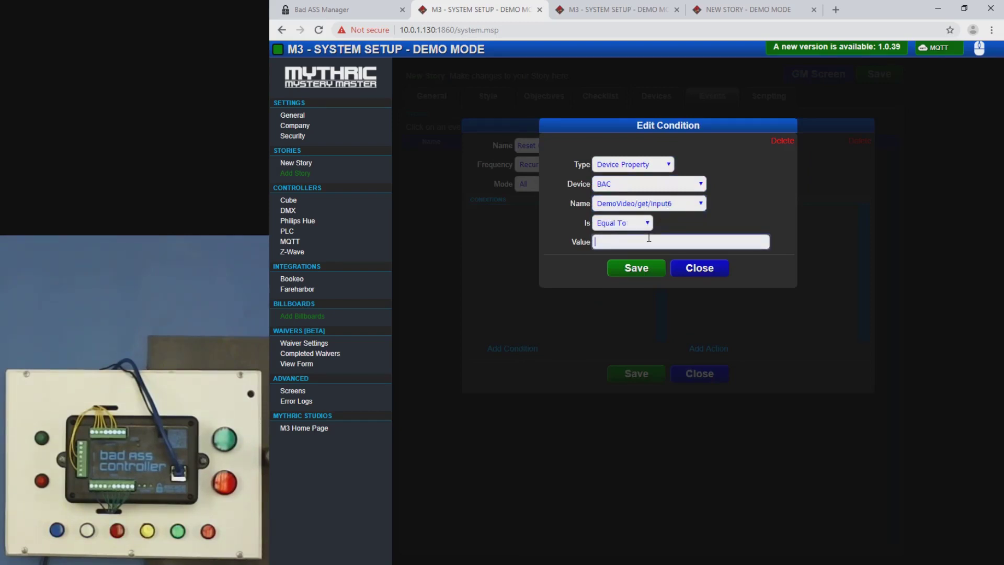
left_click(641, 269)
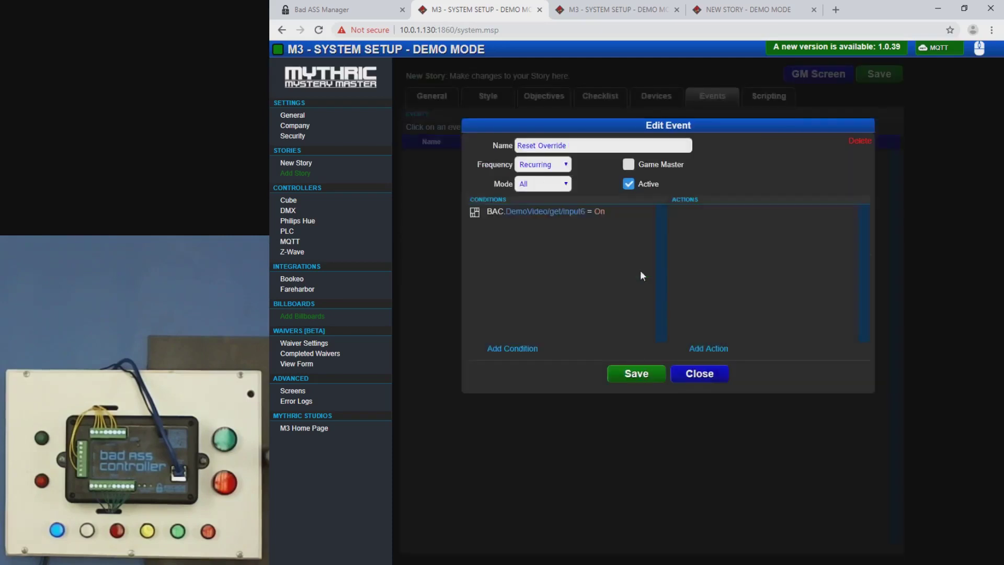
Step: Add a Device action that sends the BAC Reset Command to Reset Override, and save the event
left_click(704, 350)
left_click(615, 166)
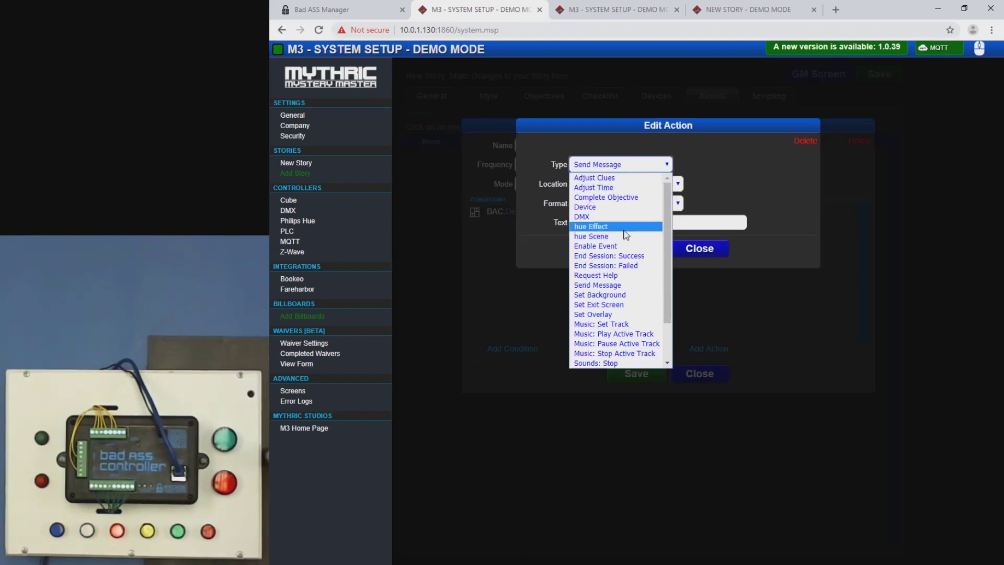
scroll(628, 327, "down", 2)
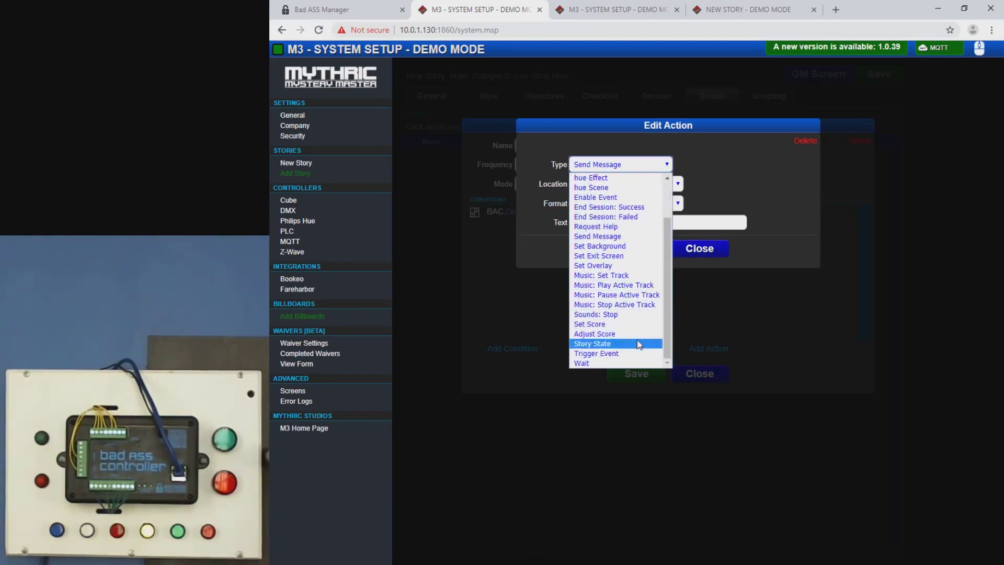
scroll(623, 330, "up", 2)
left_click(604, 207)
left_click(612, 183)
left_click(615, 198)
left_click(630, 204)
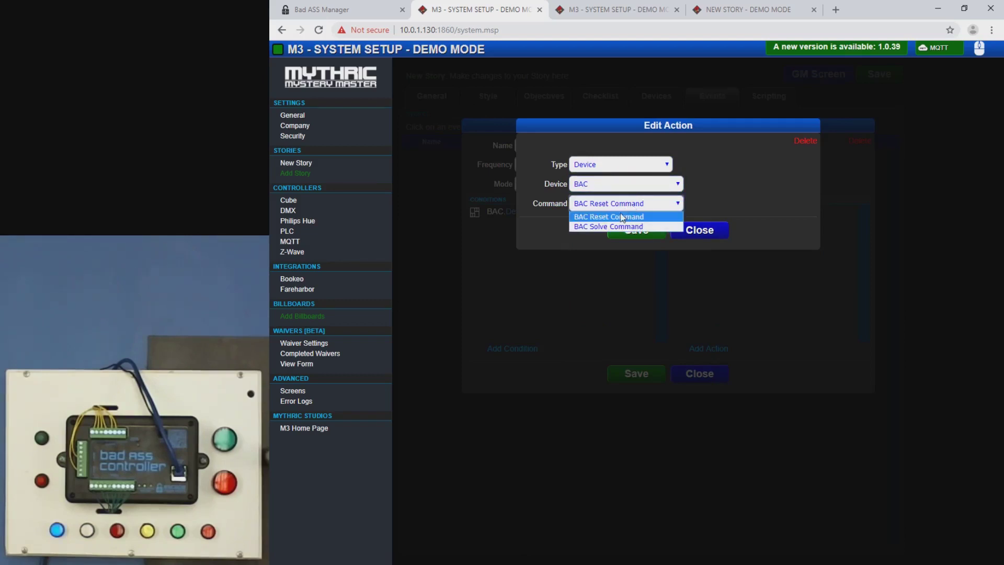
left_click(622, 216)
left_click(636, 230)
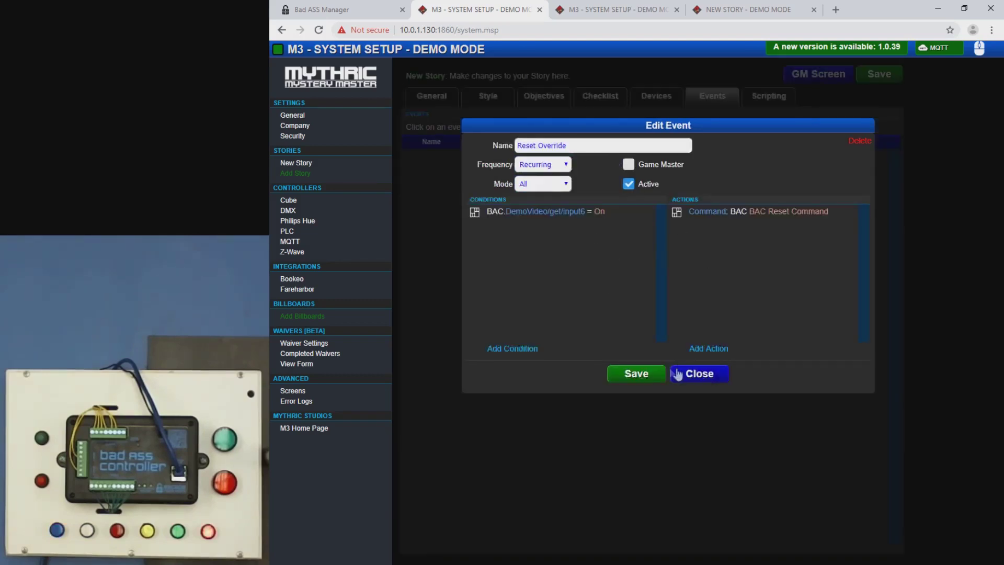
left_click(651, 374)
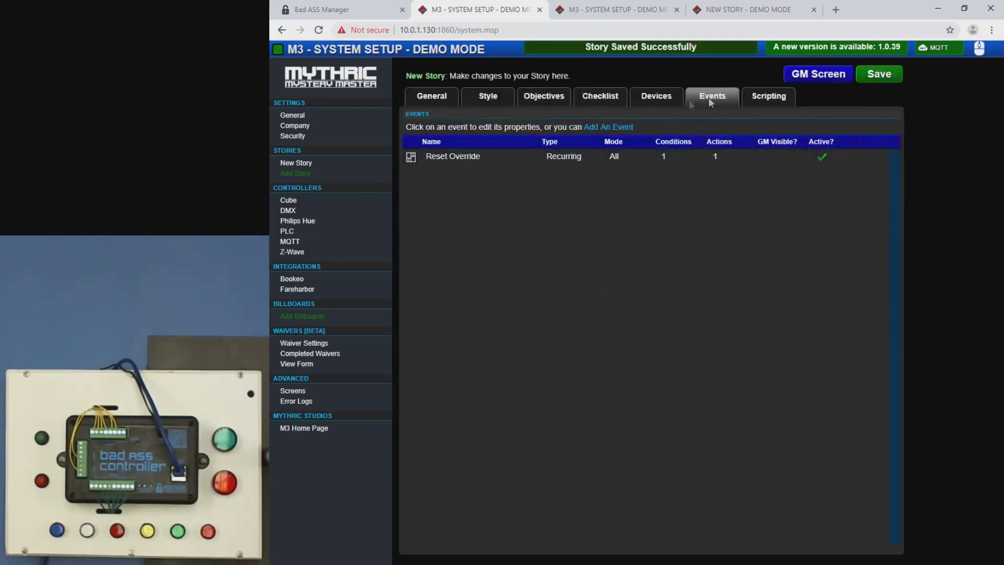
Step: Begin another event named Solve Override with Recurring frequency
left_click(610, 127)
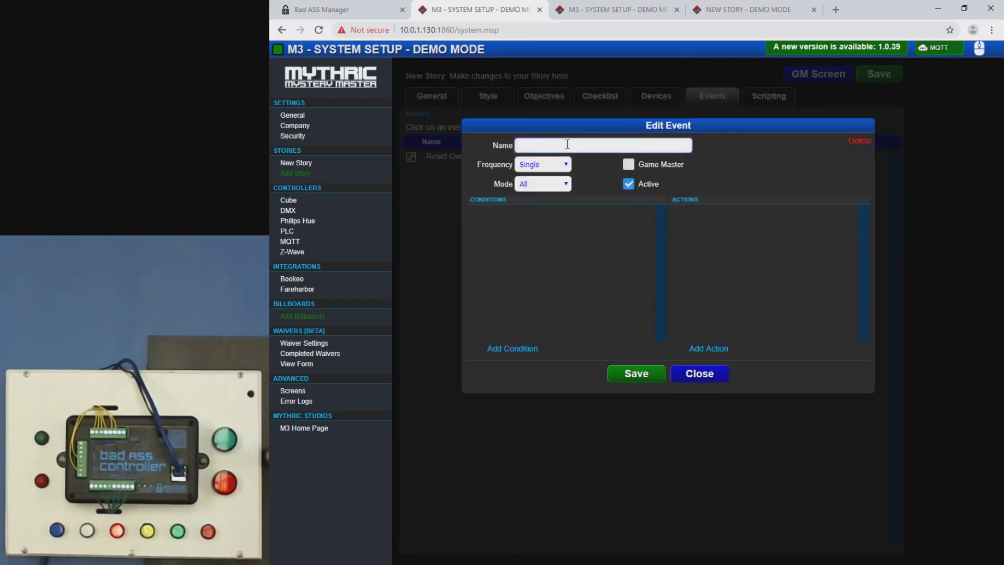
type("Solve Override")
left_click(564, 166)
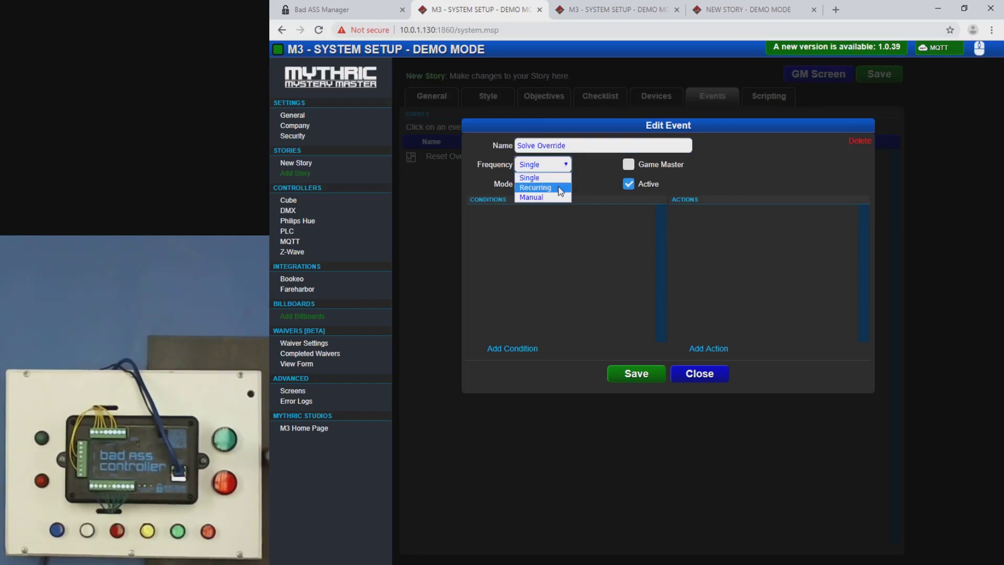
left_click(560, 188)
Step: Add a Device Property condition to Solve Override requiring BAC's DemoVideo/get/input7 to be equal to On
left_click(502, 350)
left_click(633, 164)
left_click(632, 199)
left_click(635, 184)
left_click(635, 197)
left_click(637, 204)
left_click(671, 227)
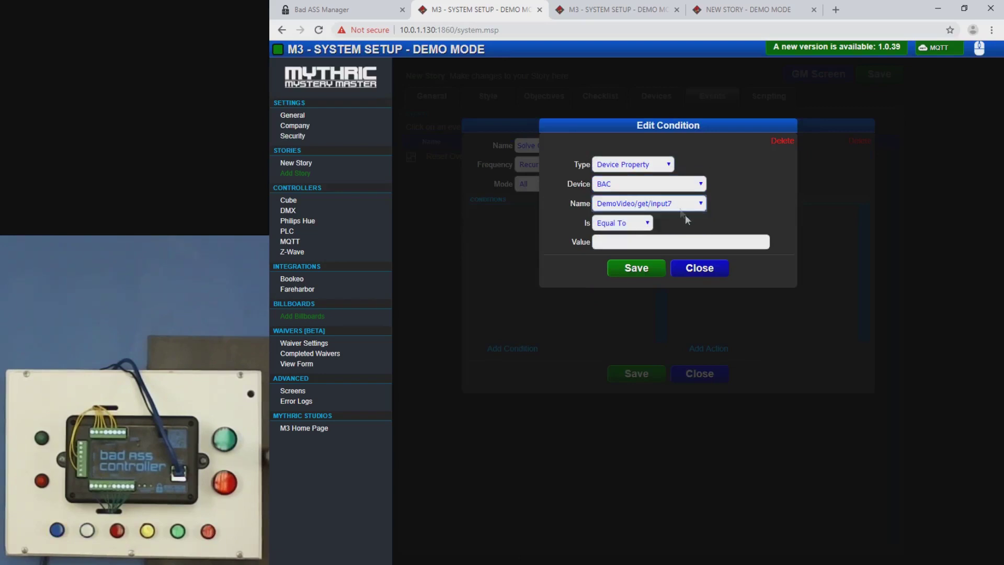
left_click(647, 241)
type("On")
left_click(648, 267)
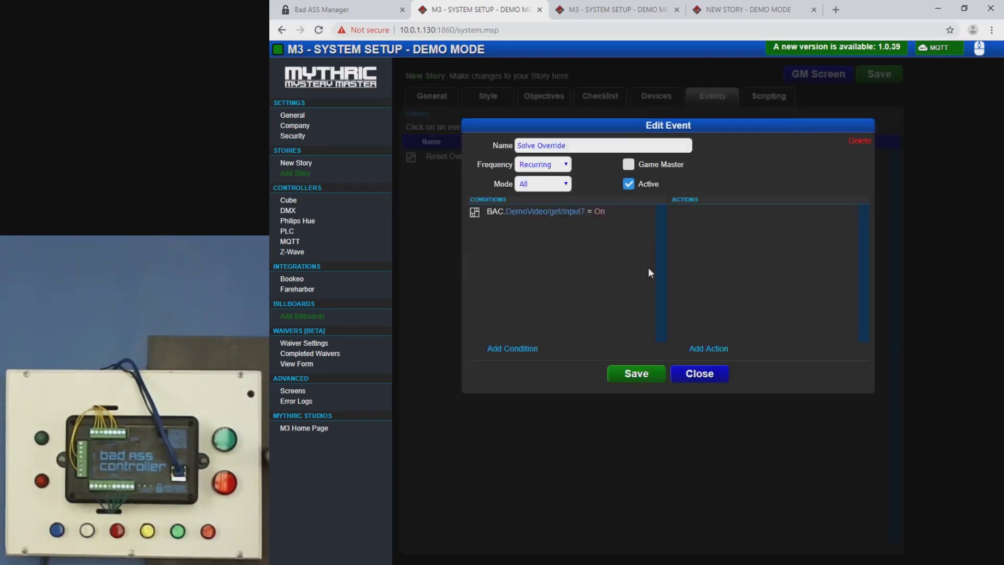
Step: Add a Device action that sends the BAC Solve Command to Solve Override, and save the event
left_click(719, 346)
left_click(638, 163)
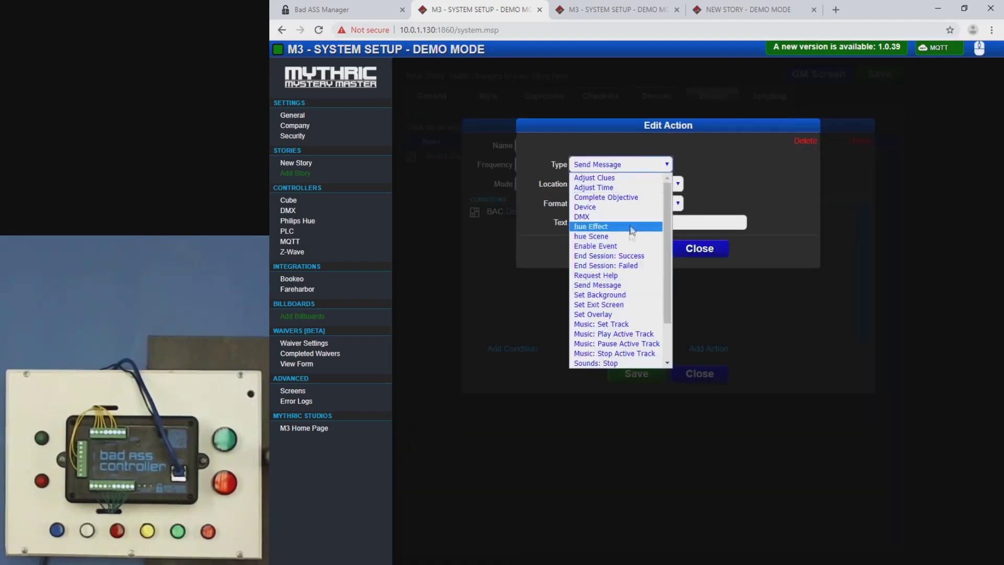
left_click(616, 206)
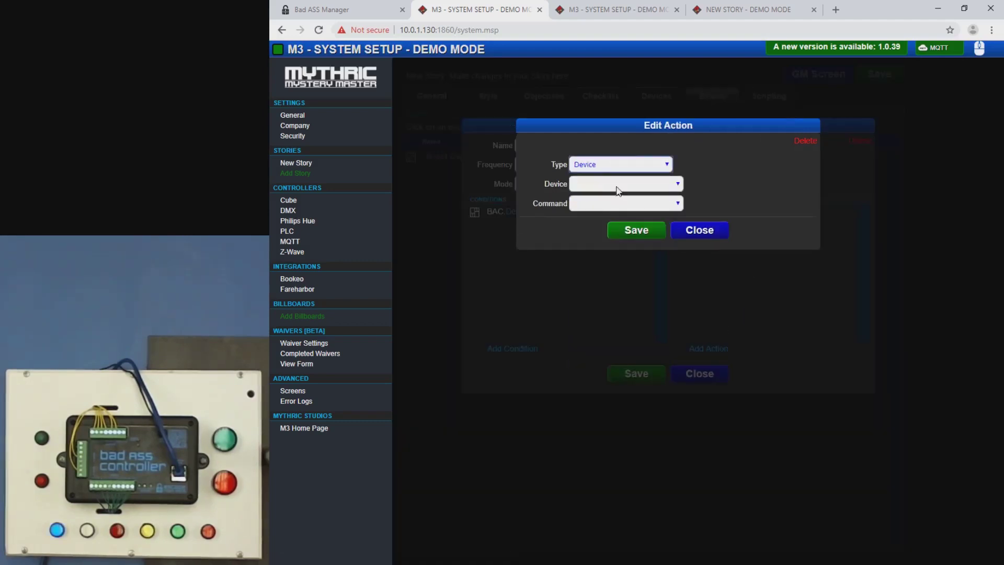
left_click(618, 189)
left_click(617, 195)
left_click(624, 203)
left_click(628, 225)
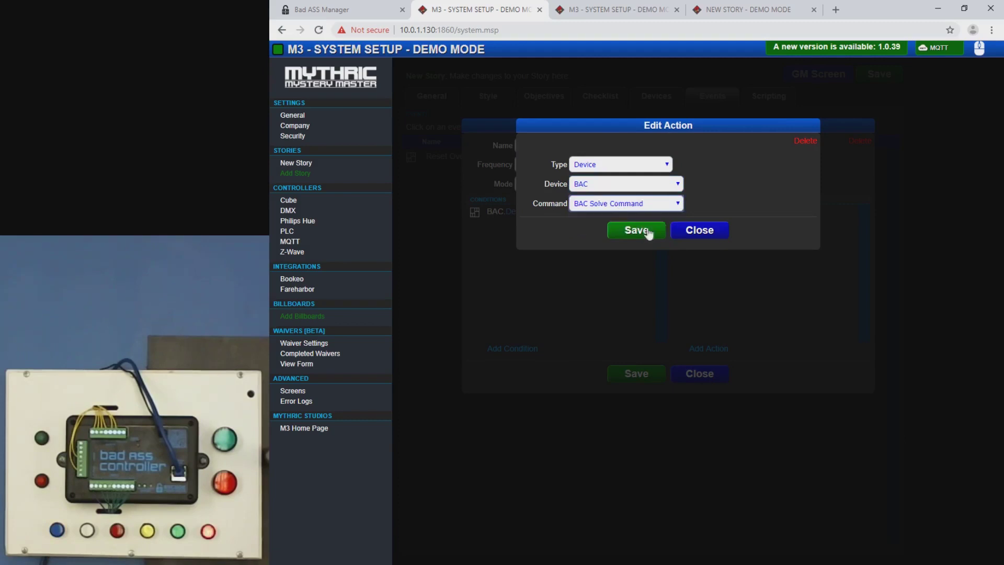
left_click(649, 232)
left_click(642, 375)
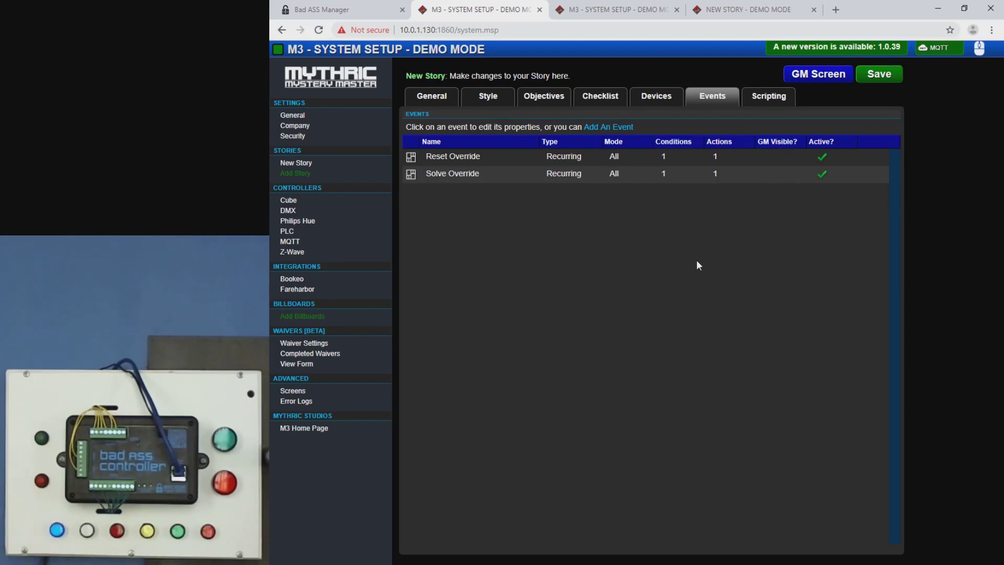
left_click(645, 5)
key("ctrl+shift+Tab")
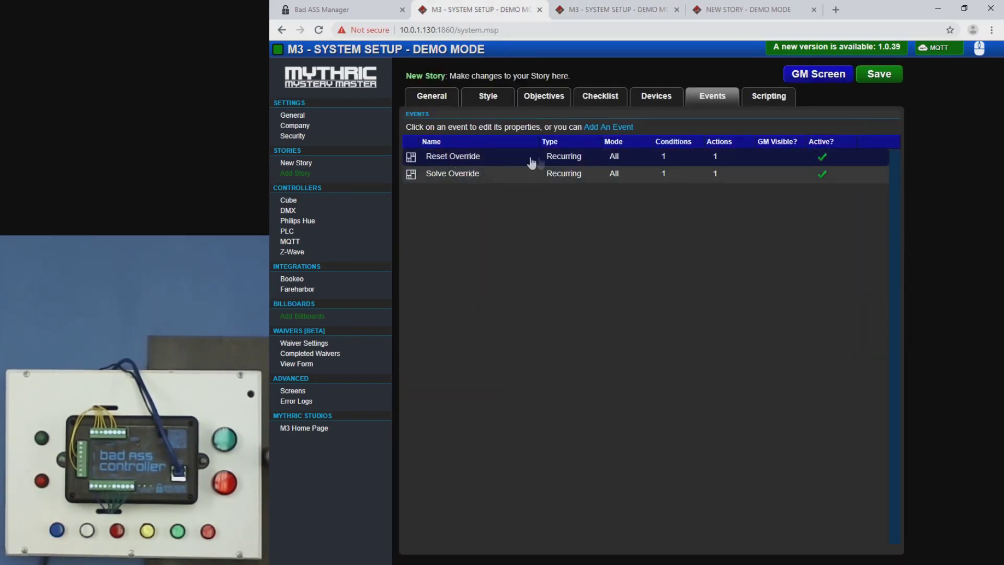
Step: Add a Story State action with the Running command to the Reset Override event and save the event
left_click(483, 163)
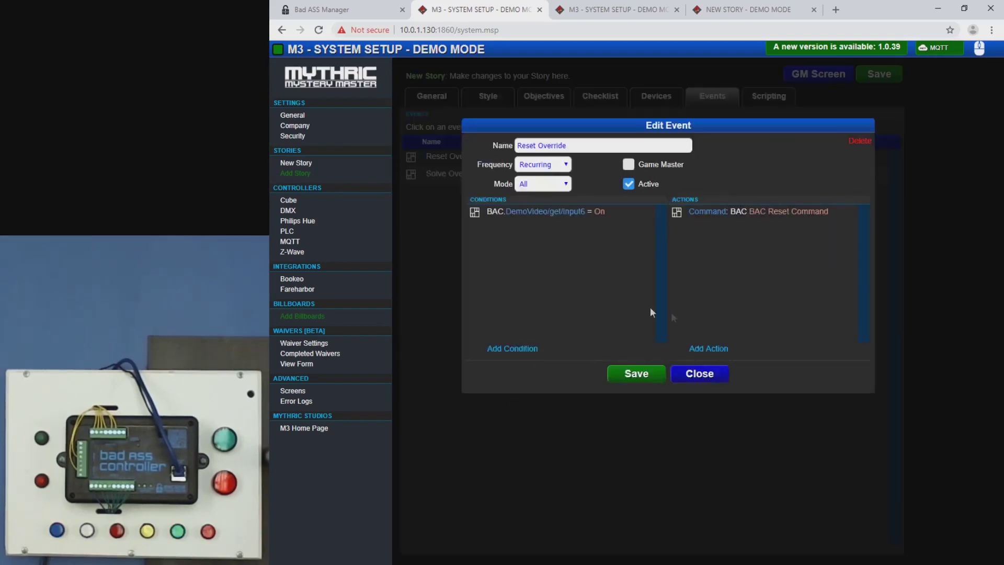
left_click(708, 350)
left_click(620, 165)
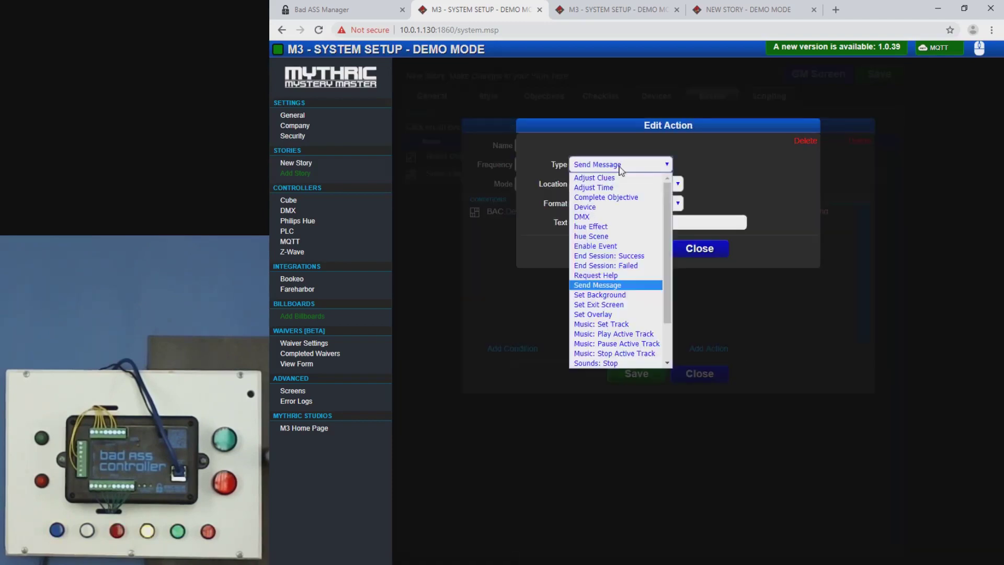
scroll(628, 235, "down", 2)
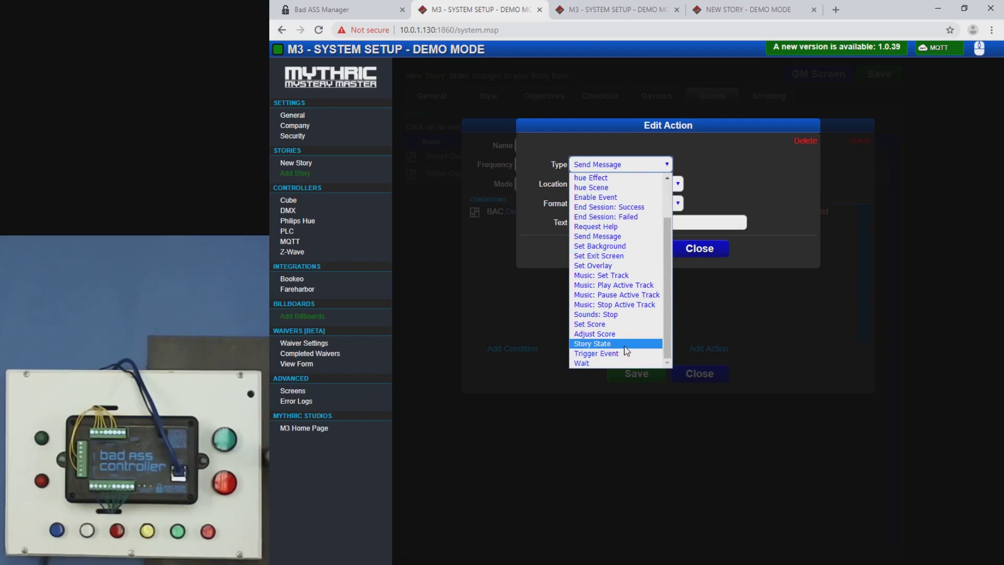
left_click(625, 345)
left_click(636, 184)
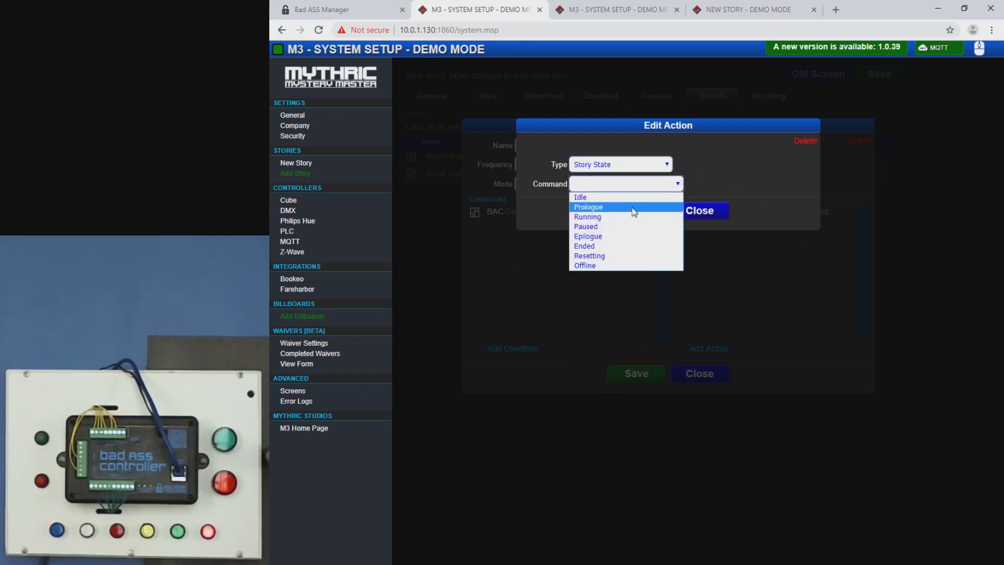
left_click(635, 218)
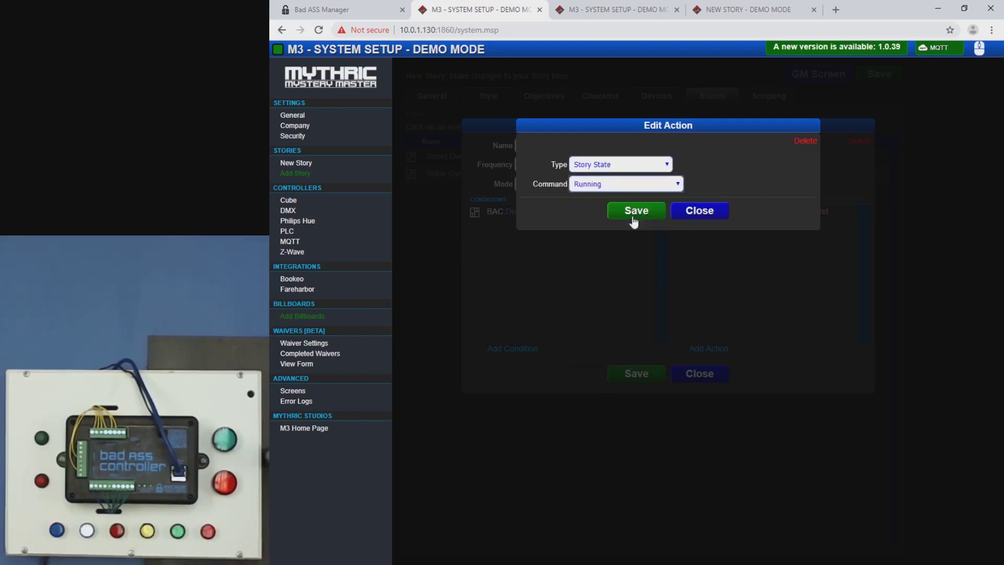
left_click(638, 215)
left_click(637, 375)
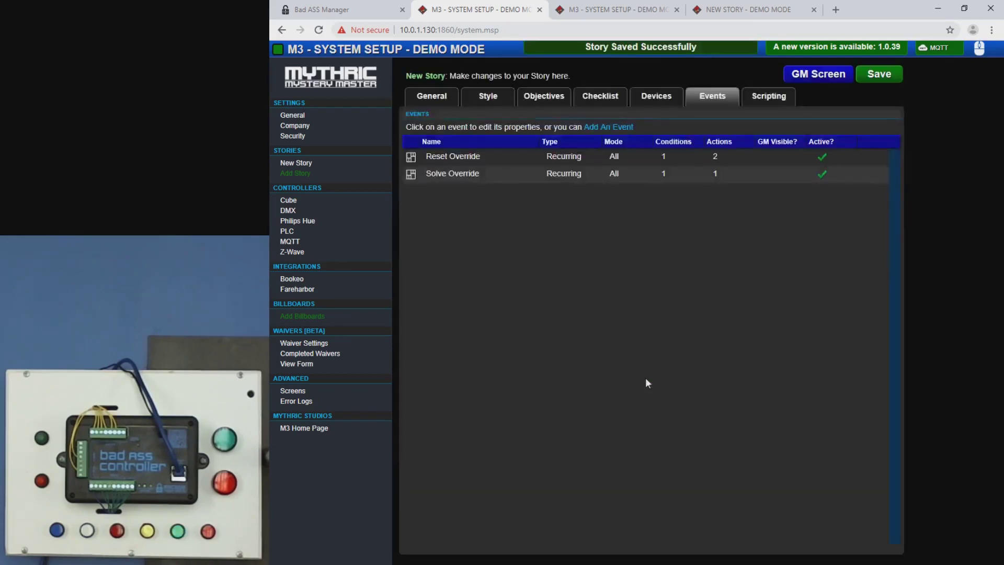
Step: Switch to New Story's Game Master screen to check the story's state
left_click(732, 10)
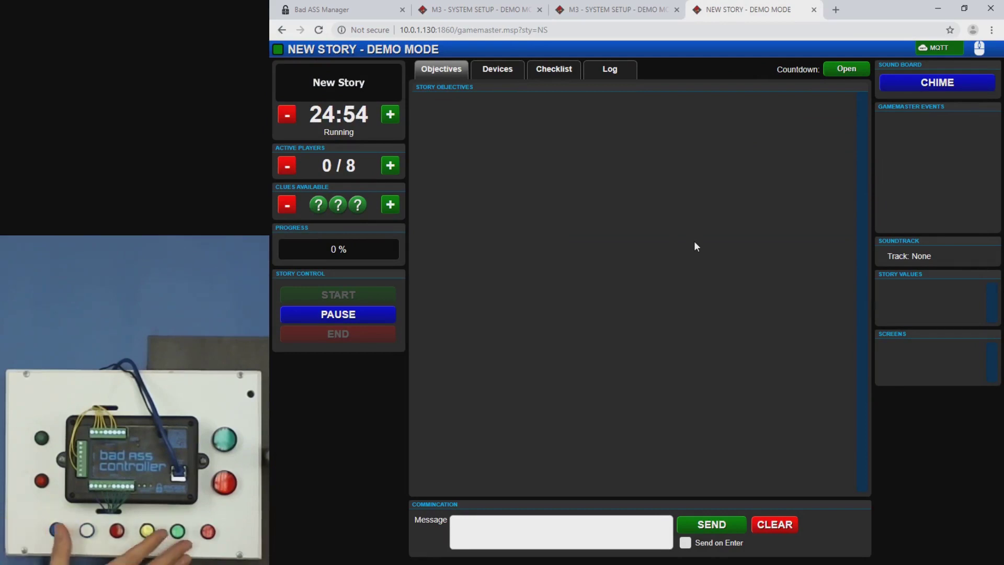
Step: Review the condition and action of the Solve Override event in New Story's system setup
left_click(575, 7)
left_click(480, 7)
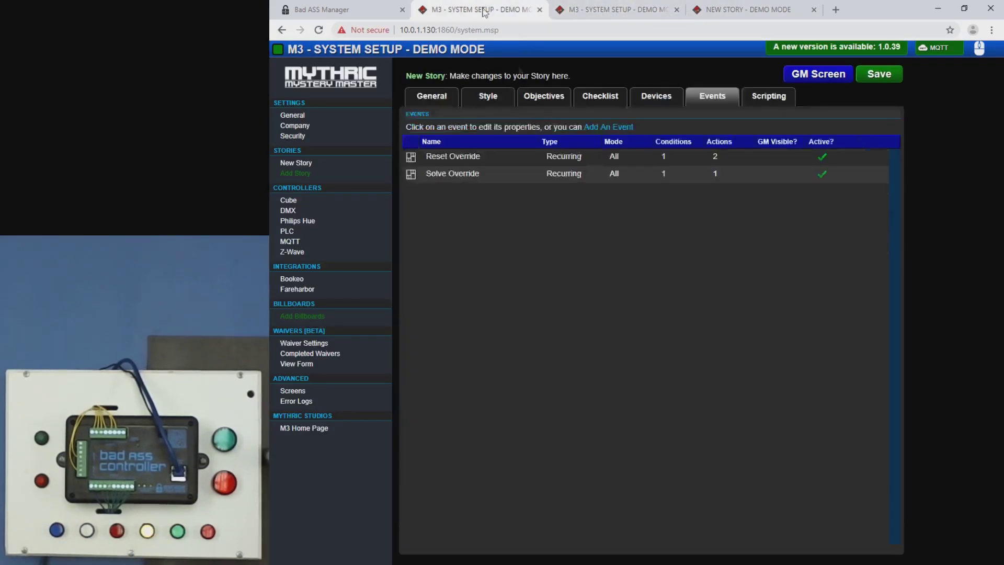
left_click(484, 175)
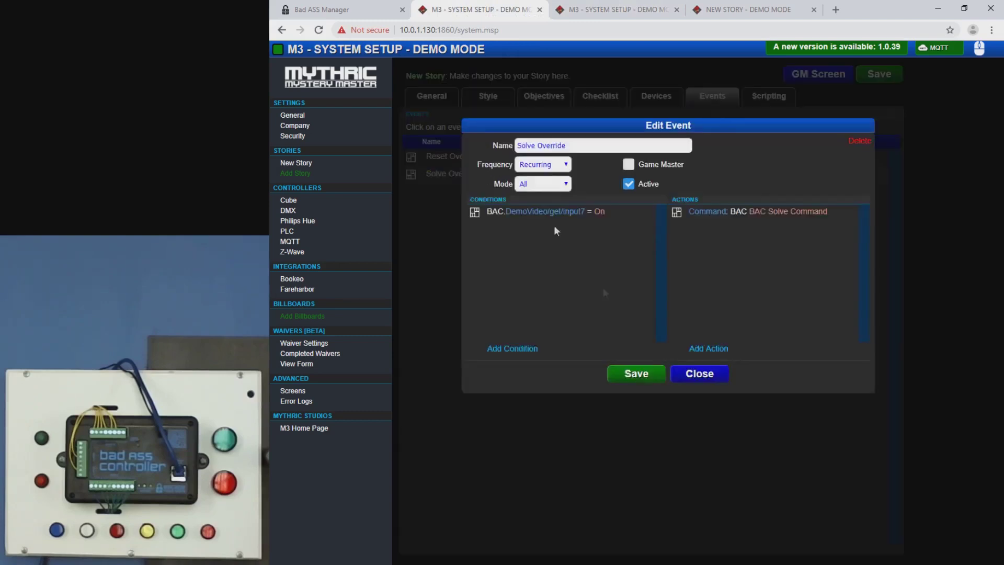
left_click(637, 374)
left_click(691, 375)
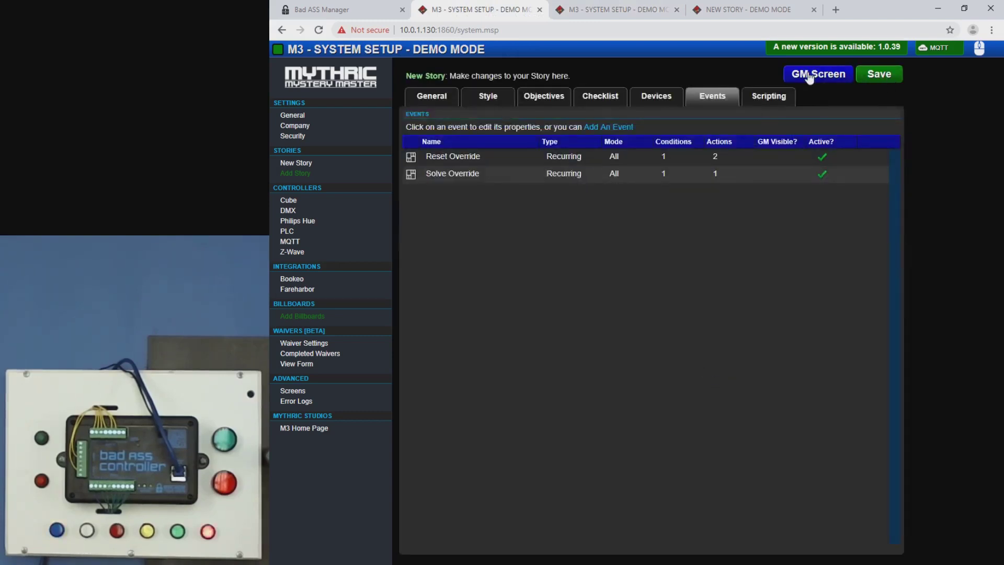
left_click(607, 127)
left_click(543, 143)
type("On Solve")
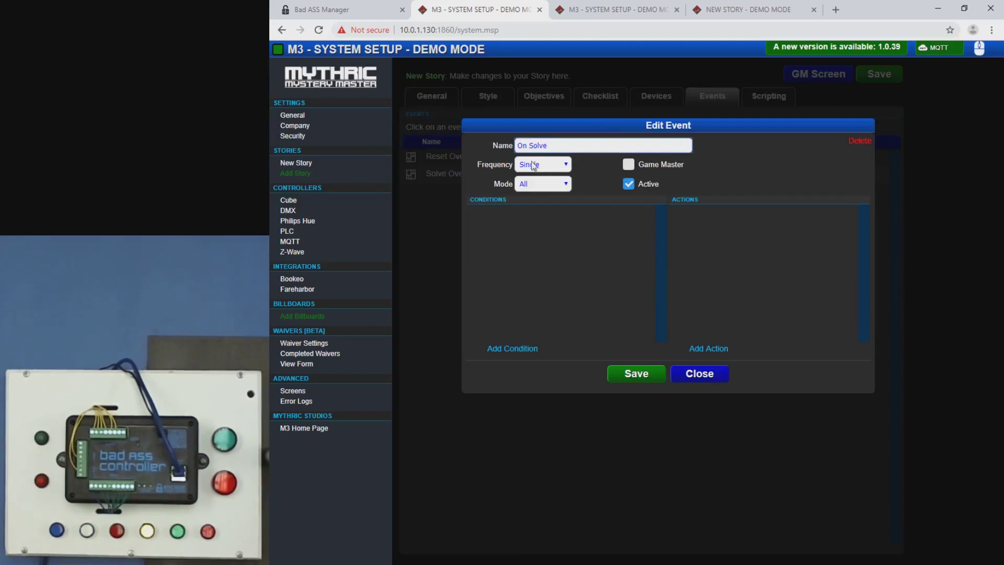
left_click(535, 164)
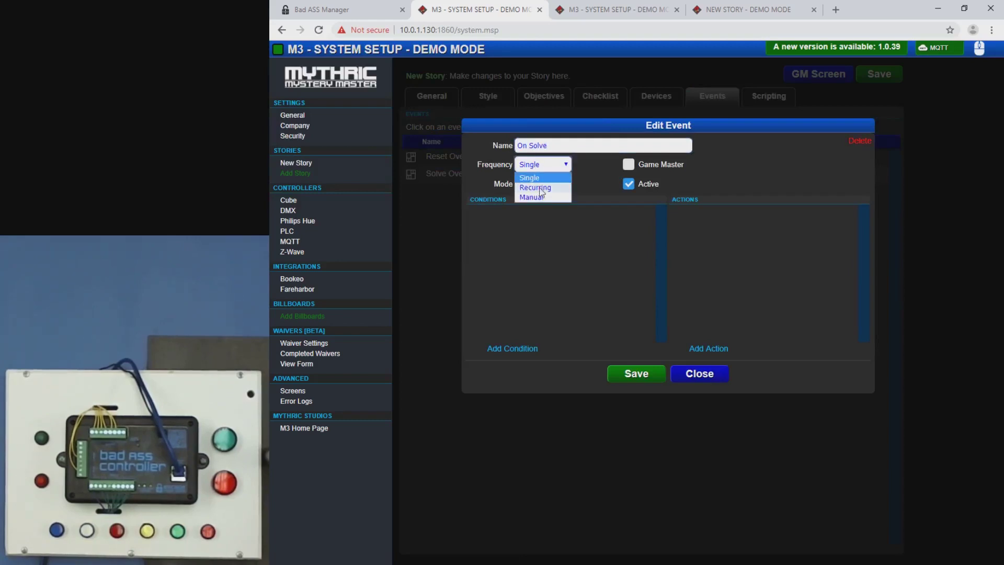
left_click(513, 350)
left_click(634, 163)
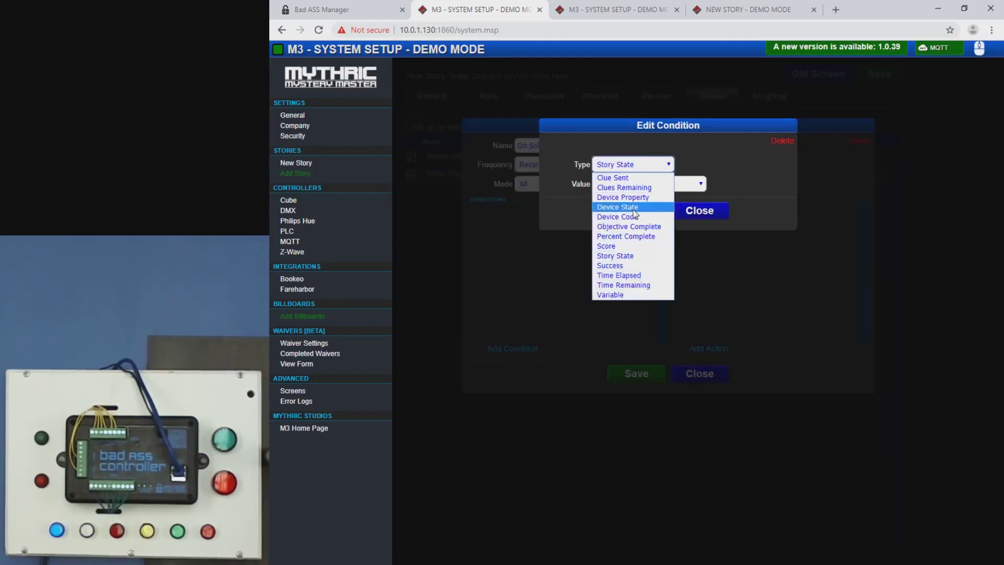
left_click(634, 207)
left_click(649, 184)
left_click(649, 193)
left_click(641, 205)
left_click(639, 216)
left_click(646, 166)
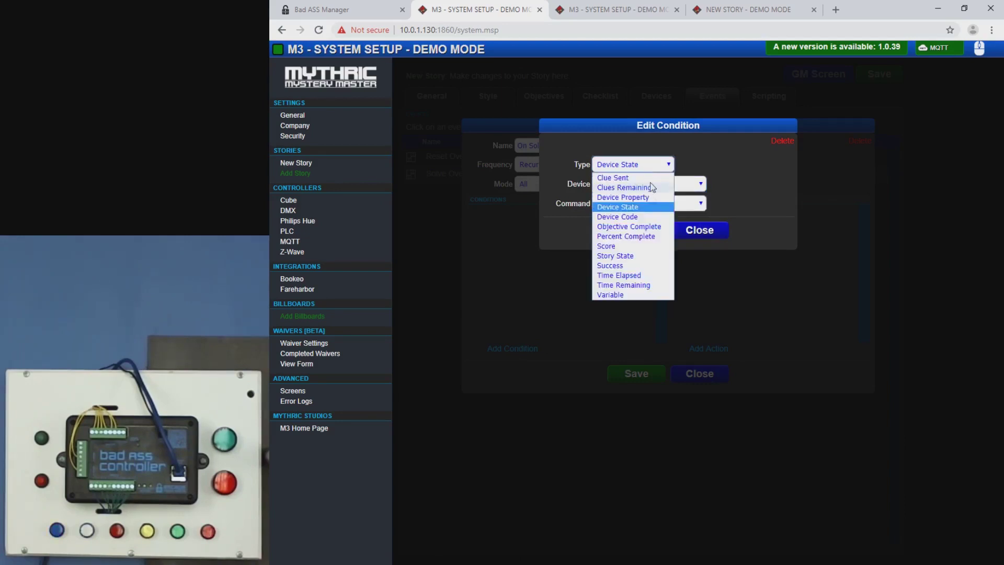
left_click(637, 197)
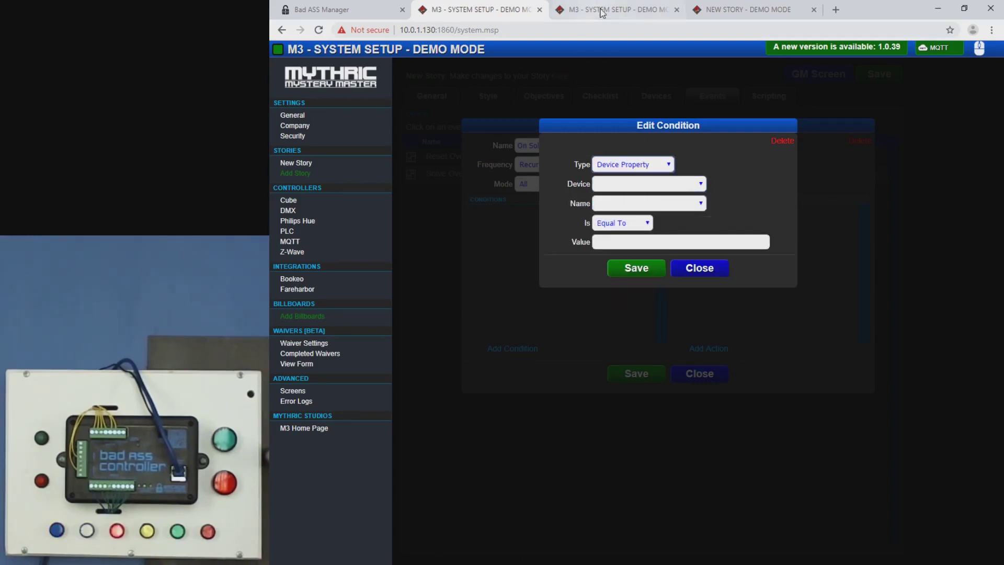
left_click(617, 9)
left_click(748, 9)
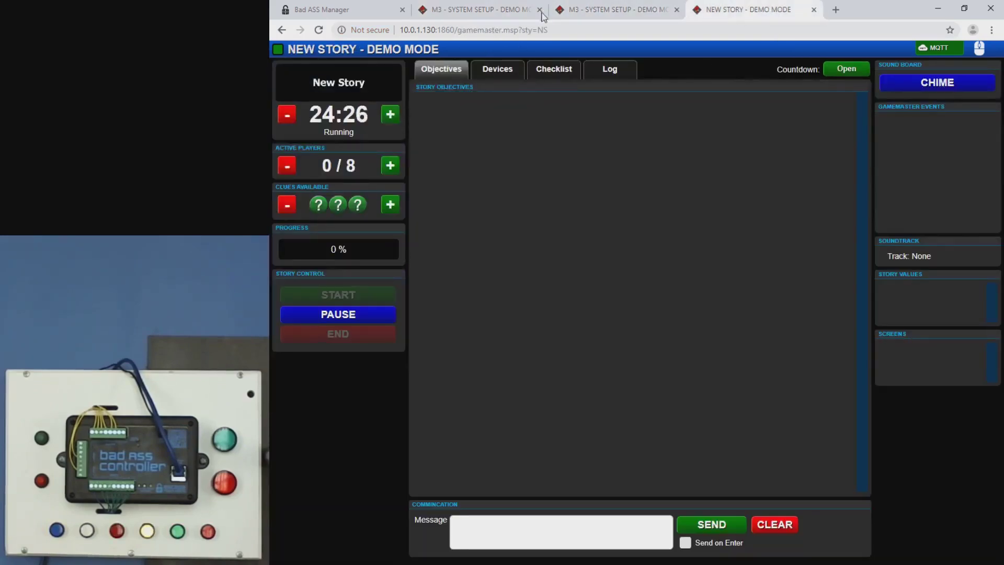
left_click(489, 9)
left_click(703, 269)
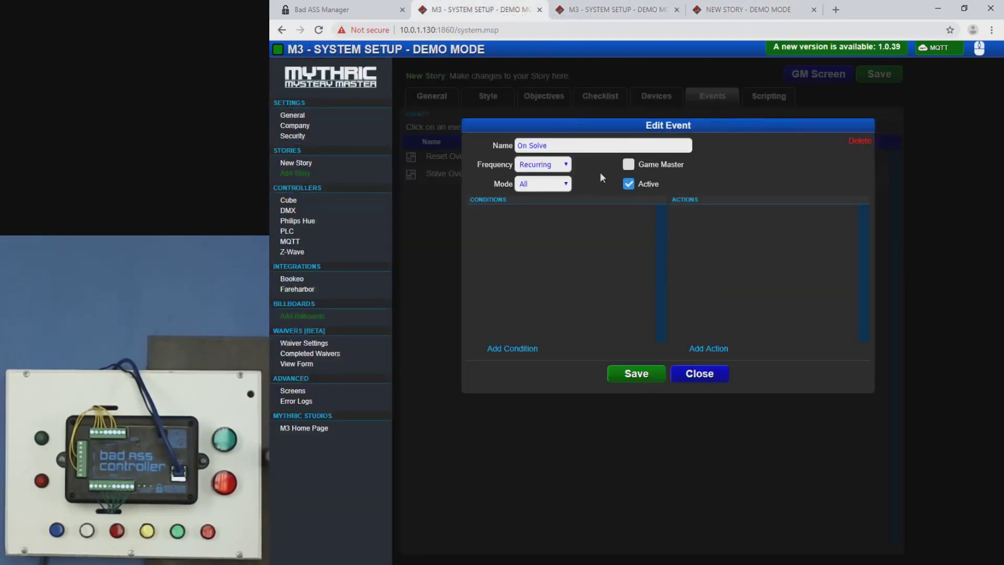
left_click(696, 375)
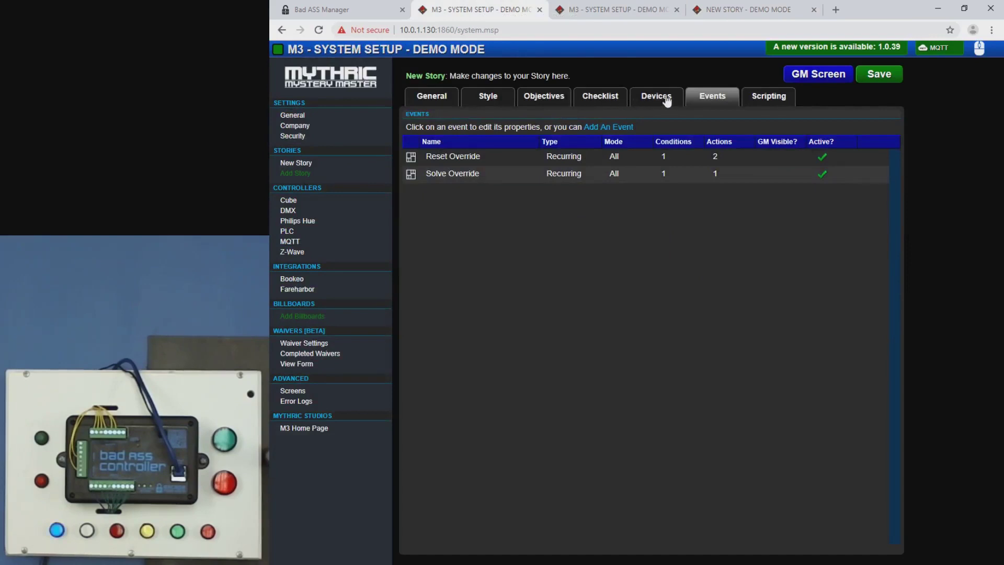
Step: Add a Boolean property named DemoVideo/get/solve to the BAC device and save the device
left_click(663, 99)
left_click(567, 159)
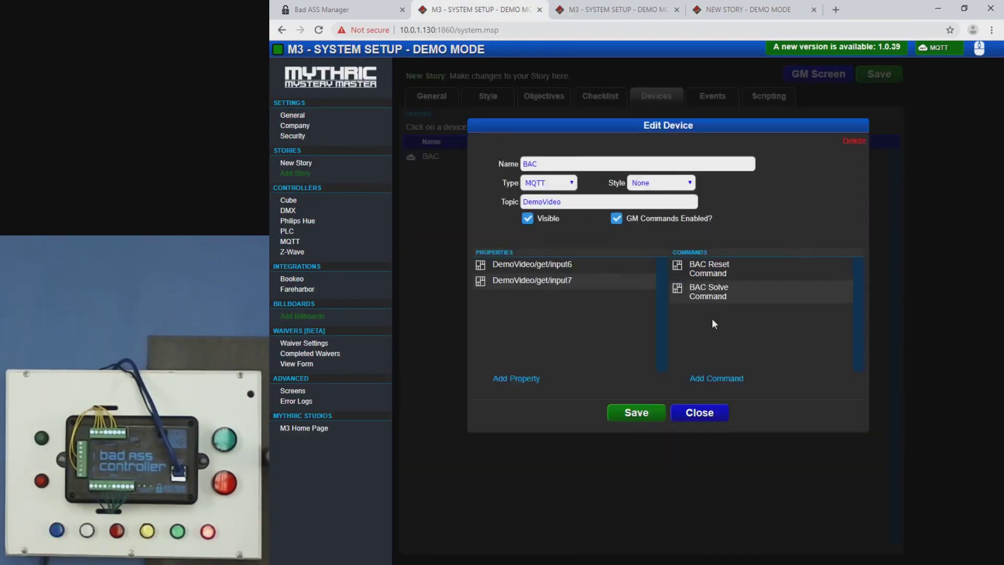
left_click(514, 379)
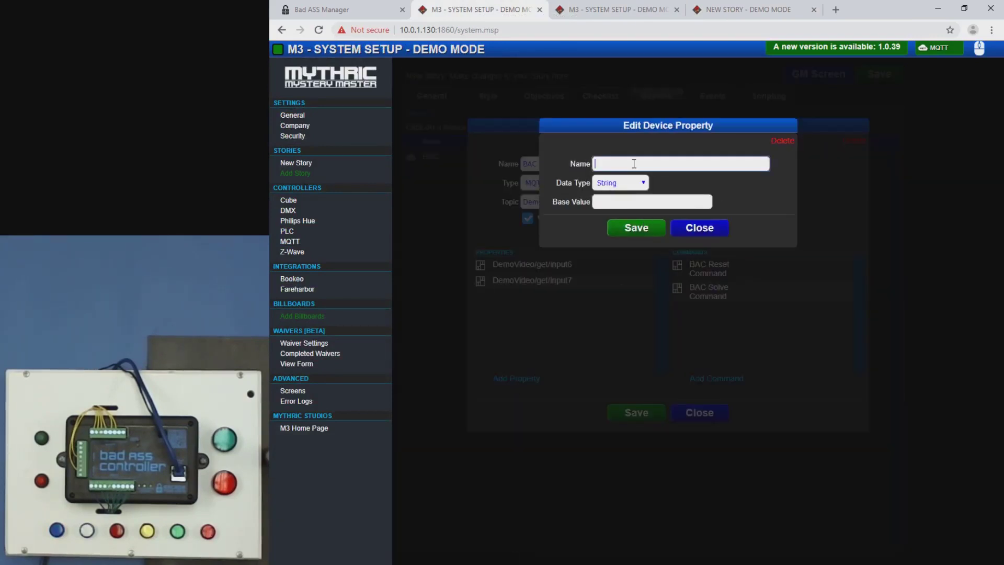
type("DEmoVideo/get/solve")
right_click(634, 163)
left_click(620, 182)
left_click(624, 225)
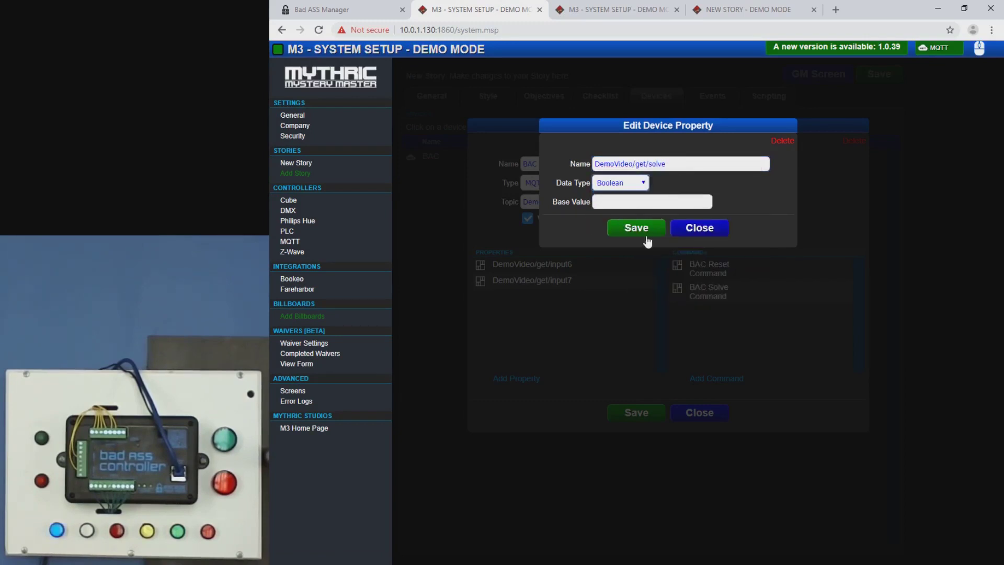
left_click(641, 230)
left_click(656, 412)
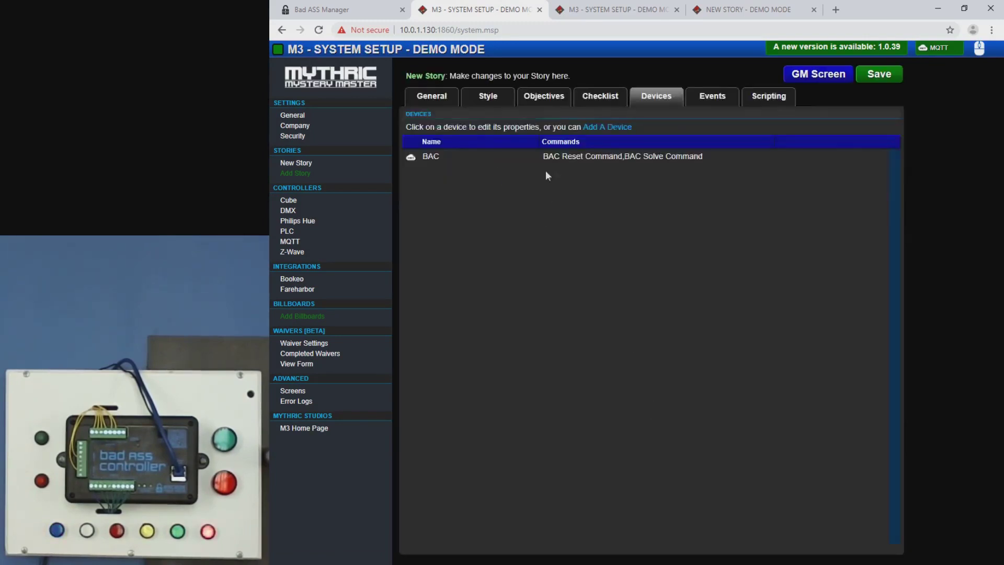
Step: Create a new story event named On Solve with its frequency set to Recurring
left_click(719, 99)
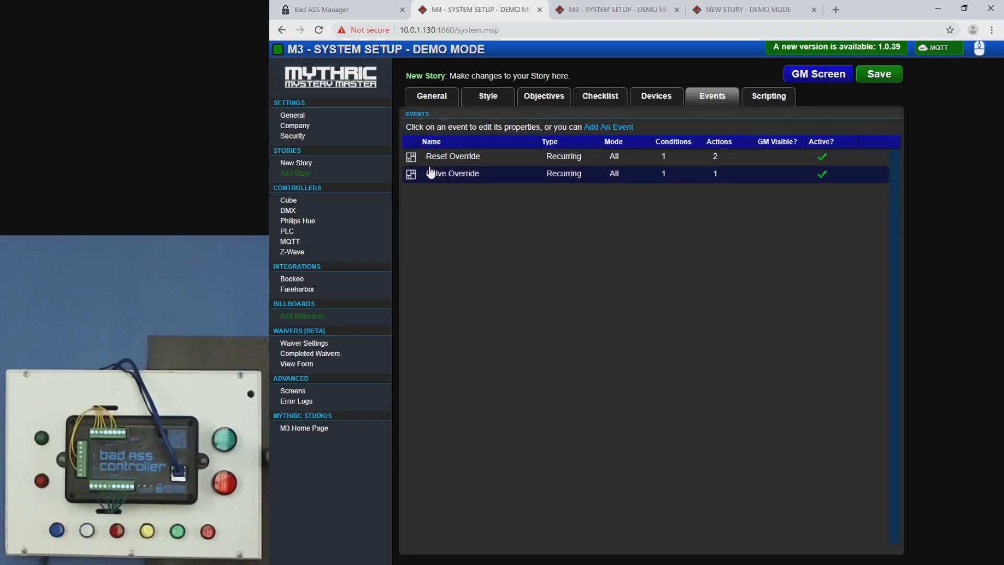
left_click(453, 174)
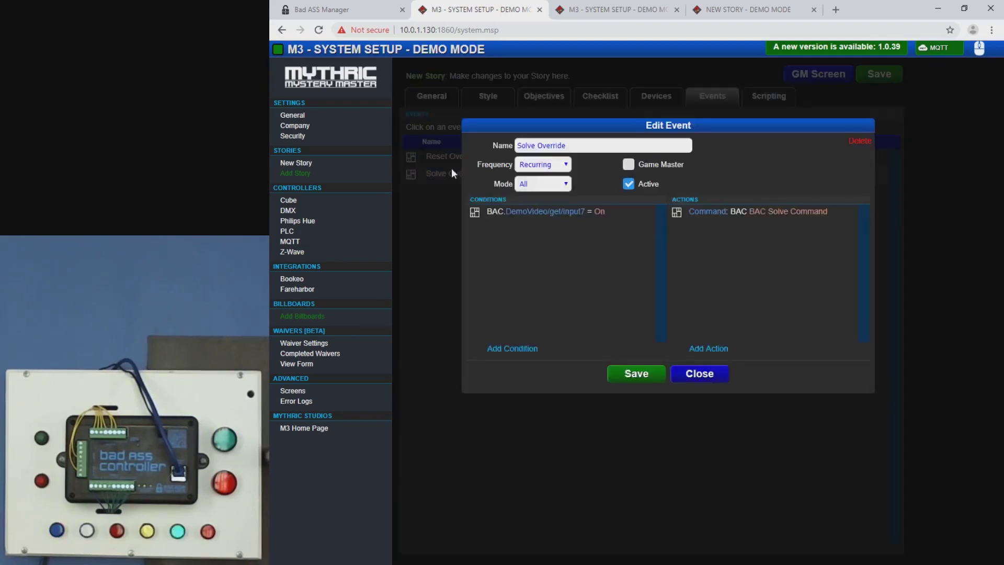
left_click(655, 374)
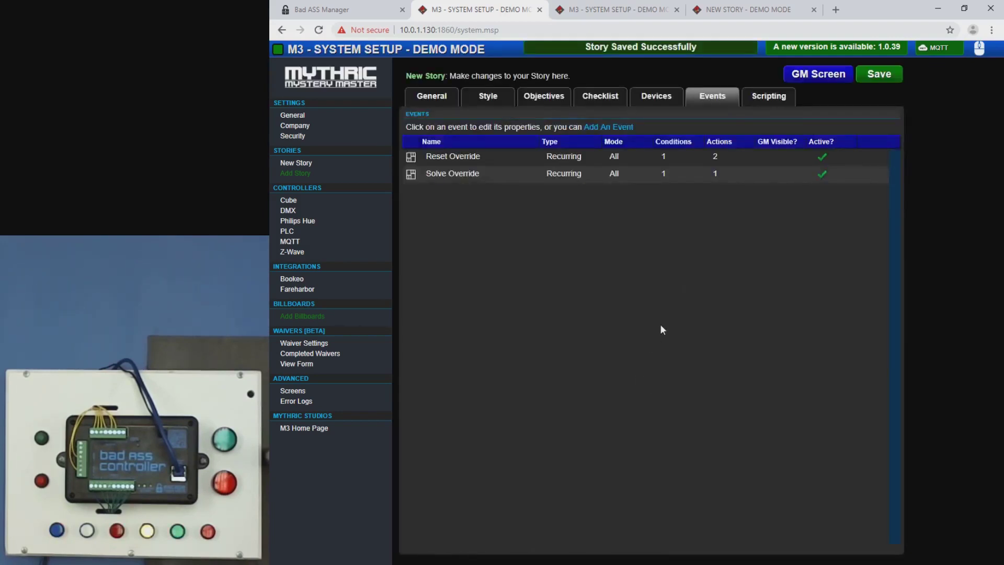
left_click(608, 127)
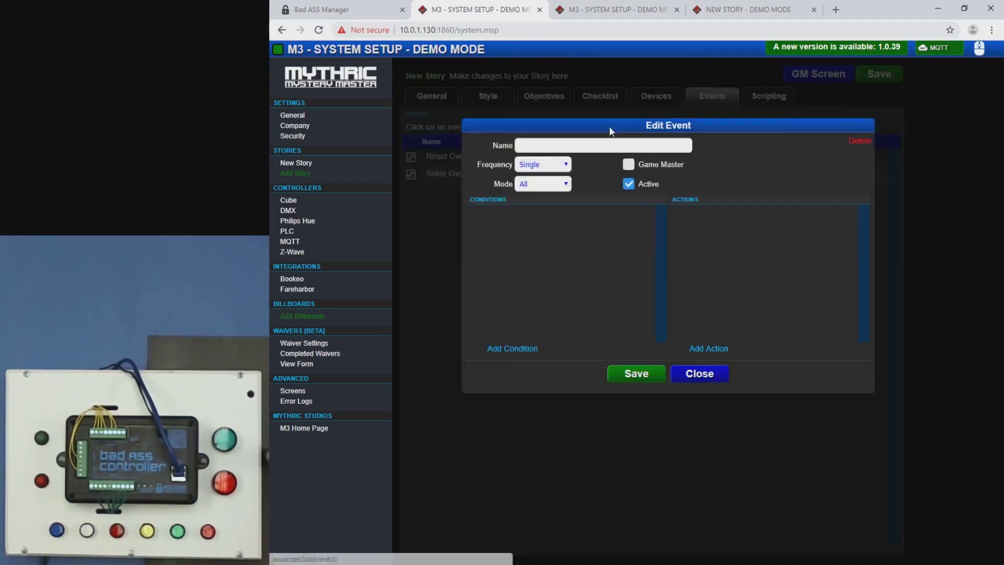
left_click(552, 147)
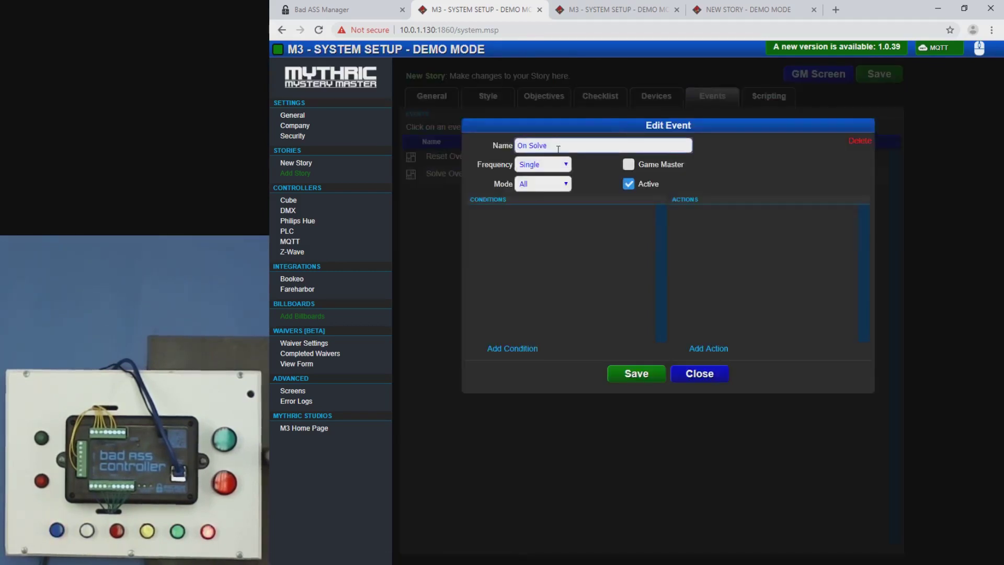
left_click(568, 164)
left_click(561, 187)
Step: Add a Device Property condition to On Solve requiring BAC's DemoVideo/get/solve to be equal to Yes
left_click(528, 349)
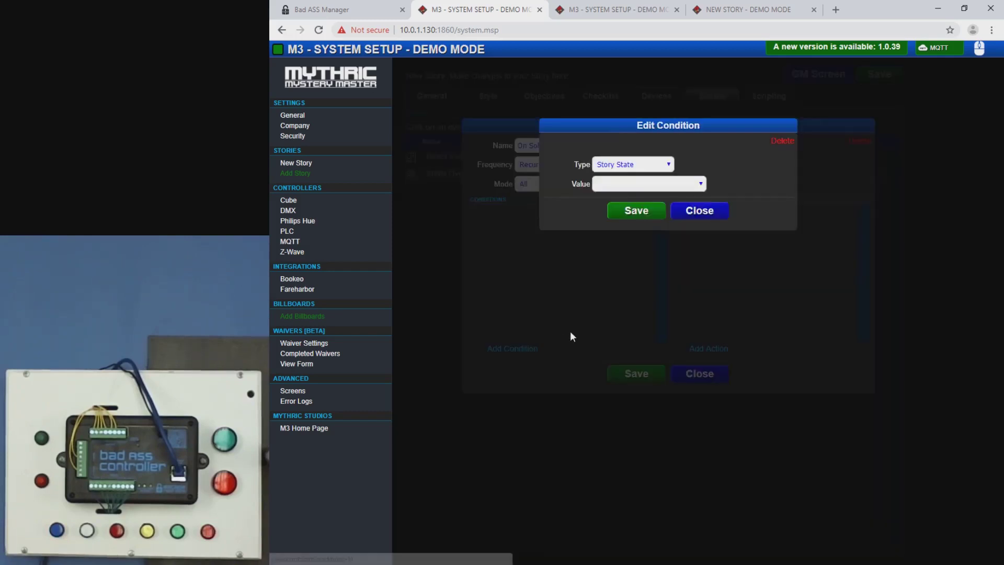
left_click(641, 164)
left_click(648, 200)
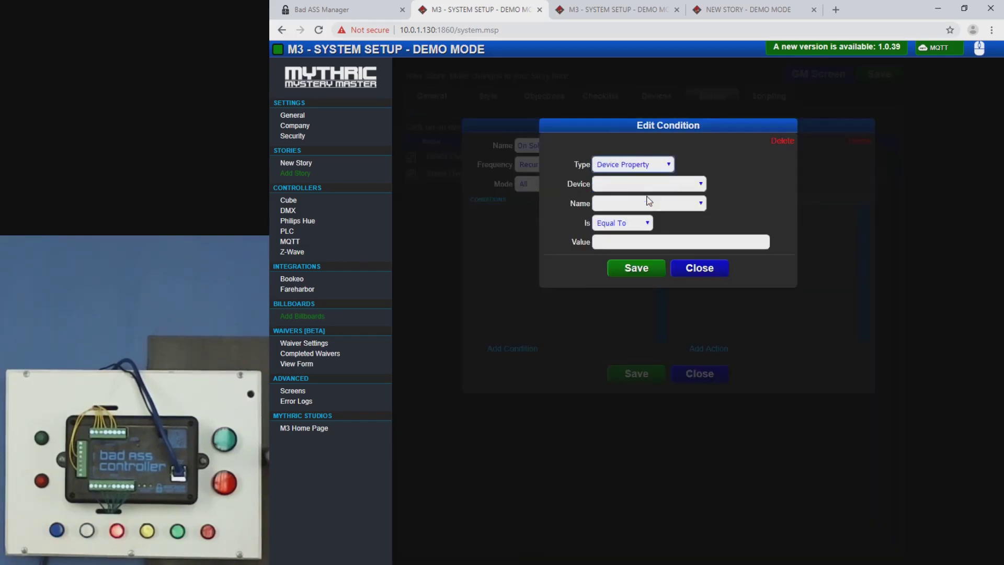
left_click(636, 184)
left_click(635, 191)
left_click(635, 202)
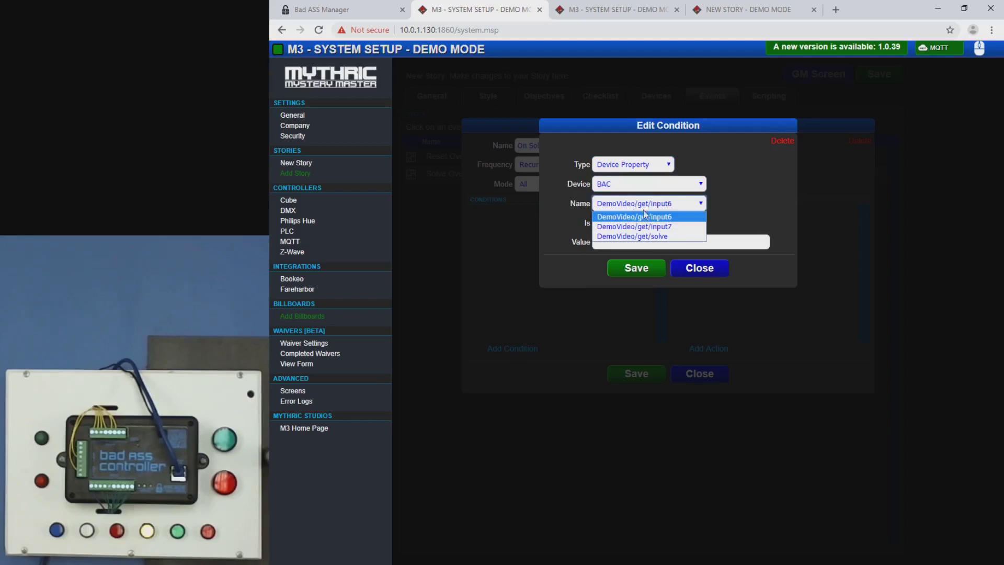
left_click(649, 237)
left_click(660, 244)
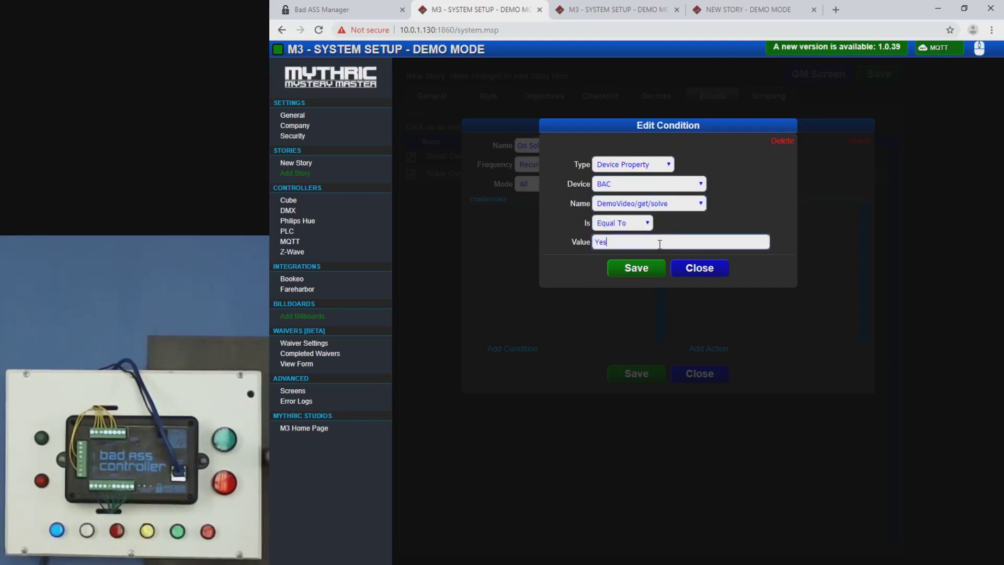
right_click(628, 266)
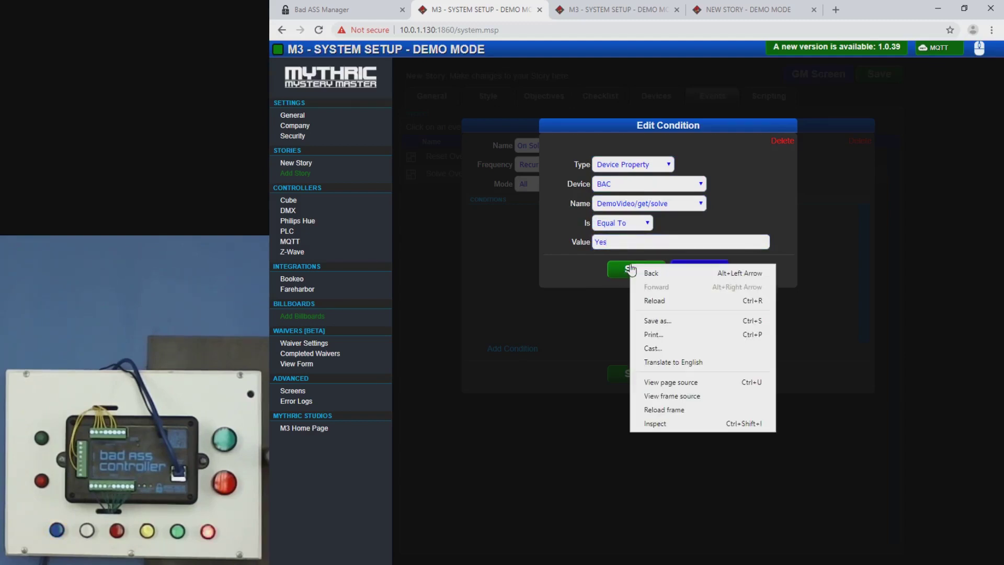
left_click(621, 272)
left_click(621, 272)
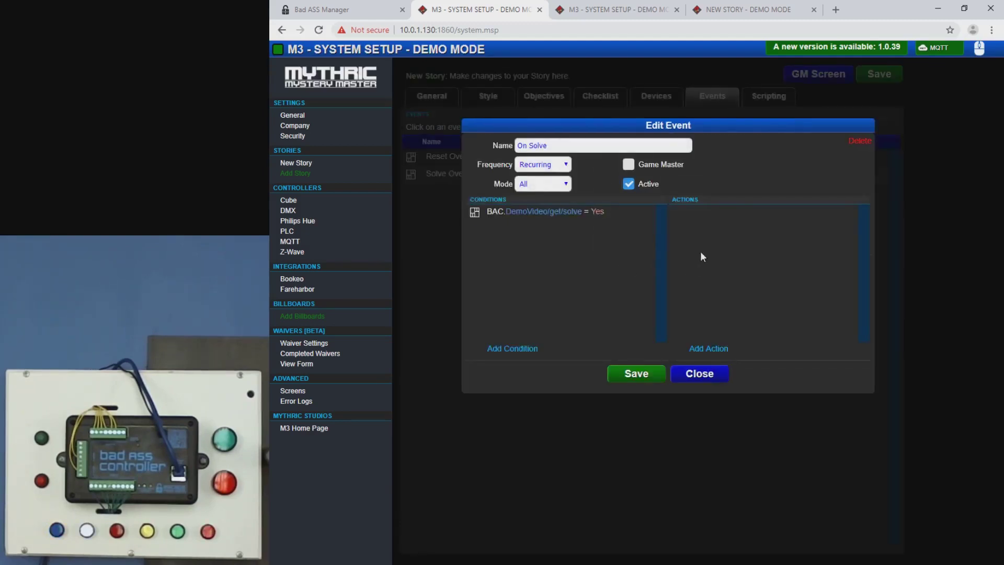
Step: Add an End Session: Success action to On Solve, then save the event and the story
left_click(712, 349)
left_click(614, 165)
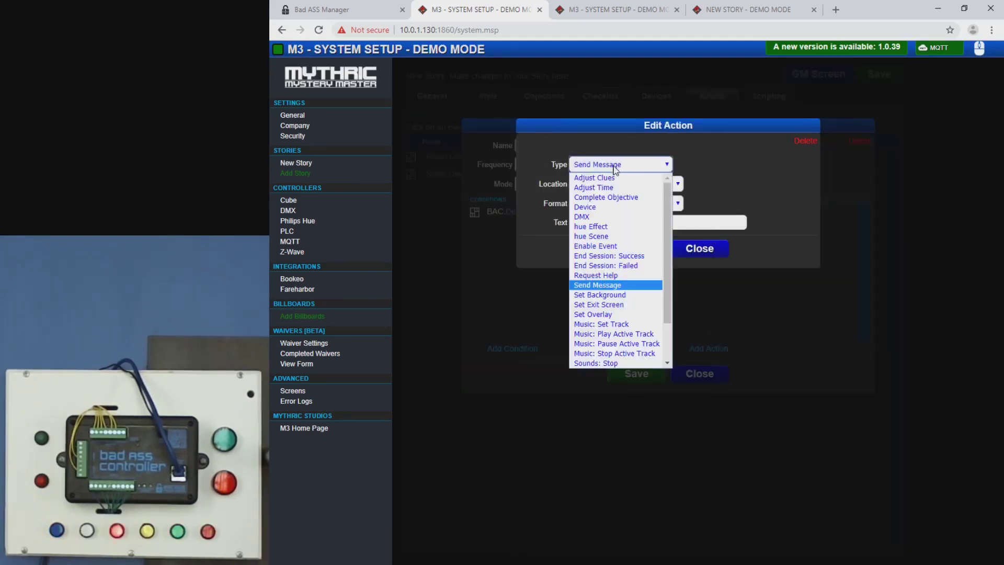
left_click(627, 257)
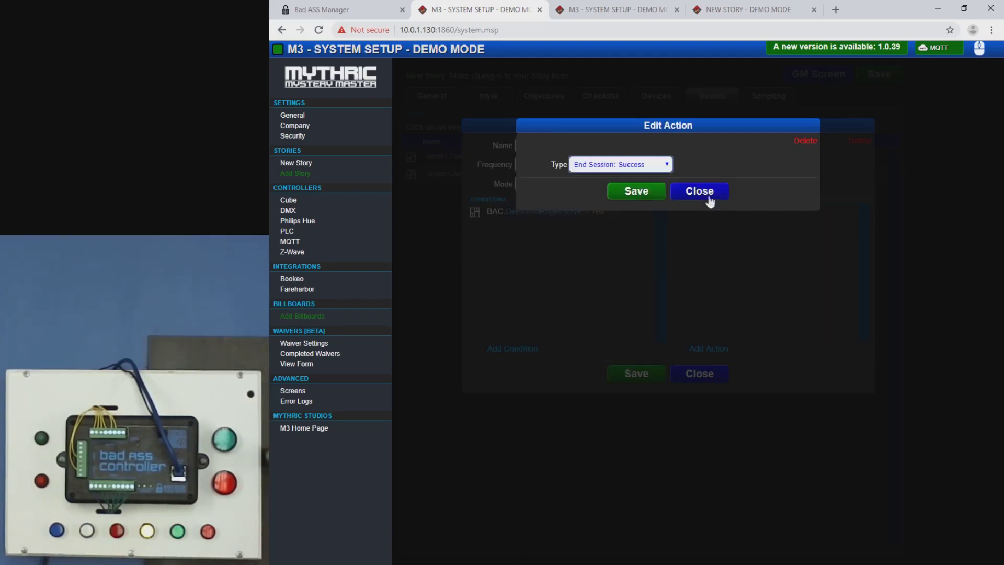
left_click(636, 192)
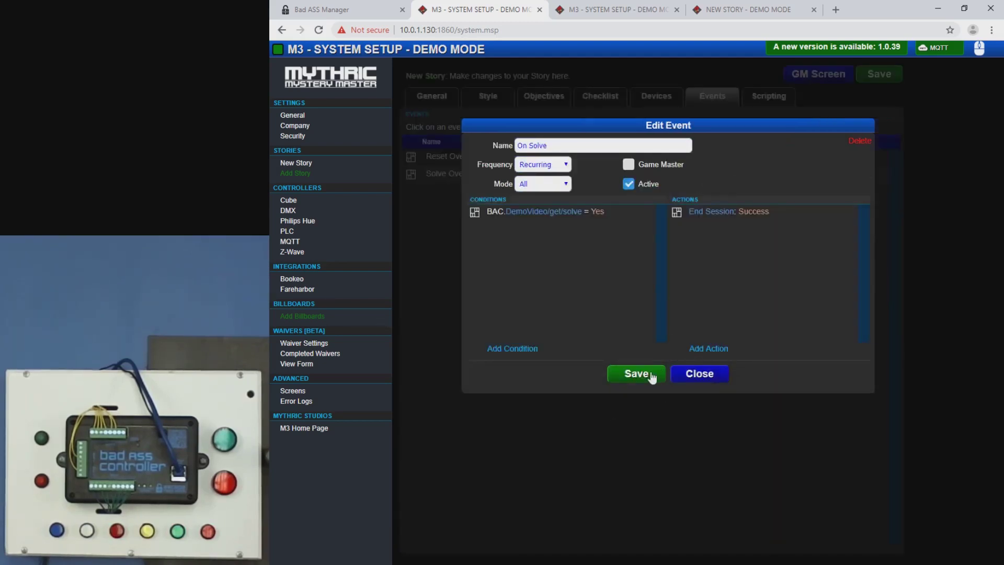
left_click(651, 374)
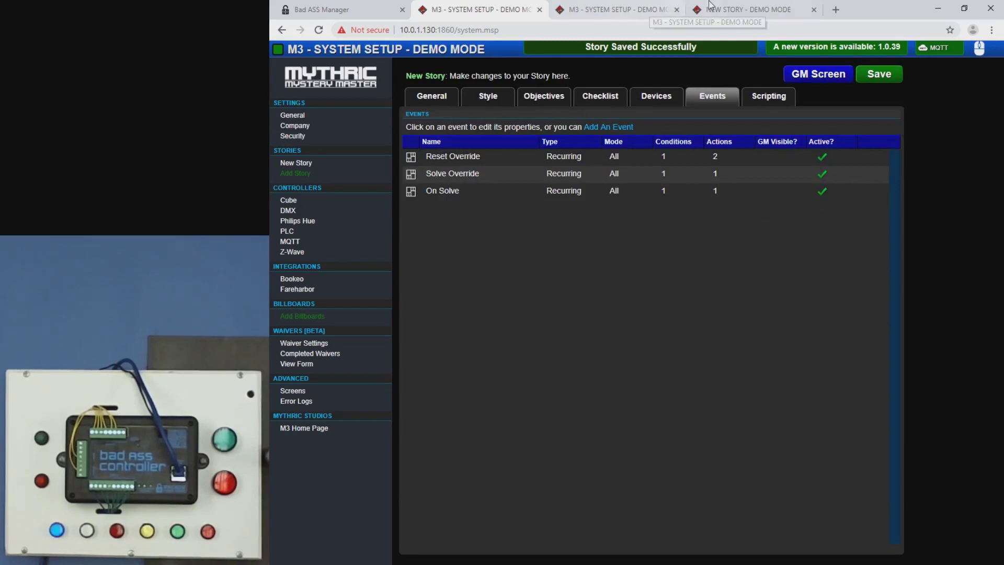
left_click(877, 79)
Step: End the running session on New Story's Game Master screen, discarding its results, and reset the story
left_click(743, 9)
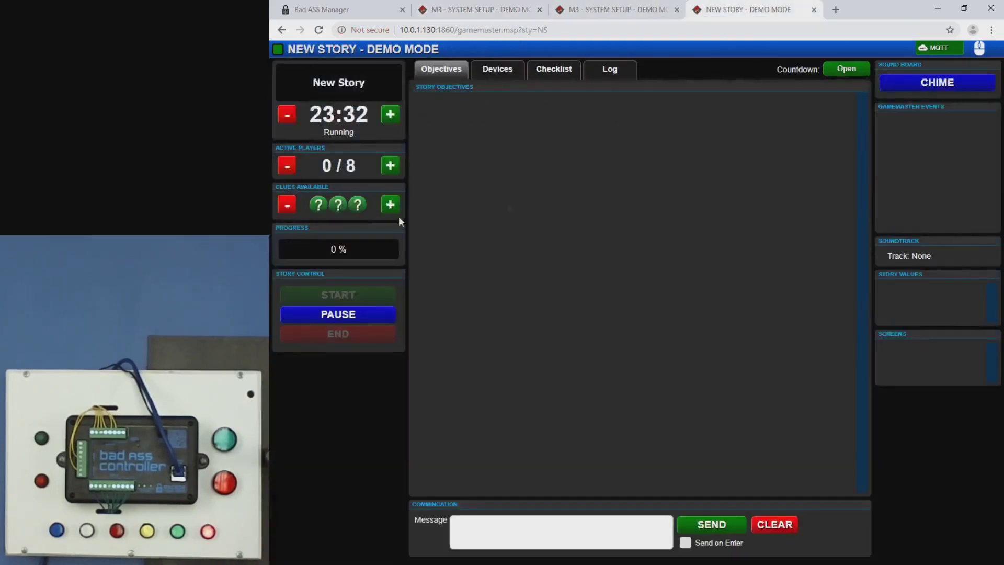
left_click(365, 315)
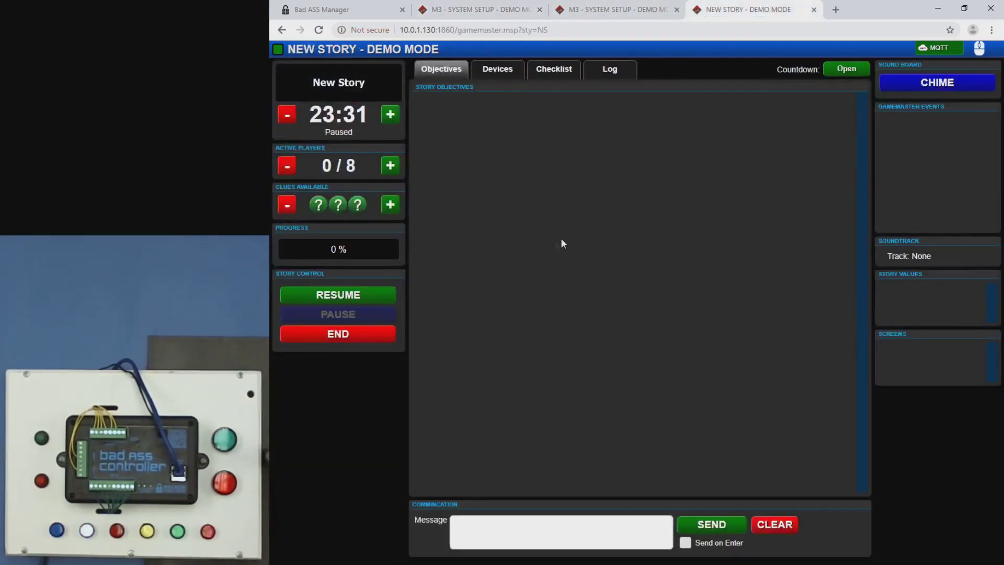
left_click(329, 341)
left_click(624, 243)
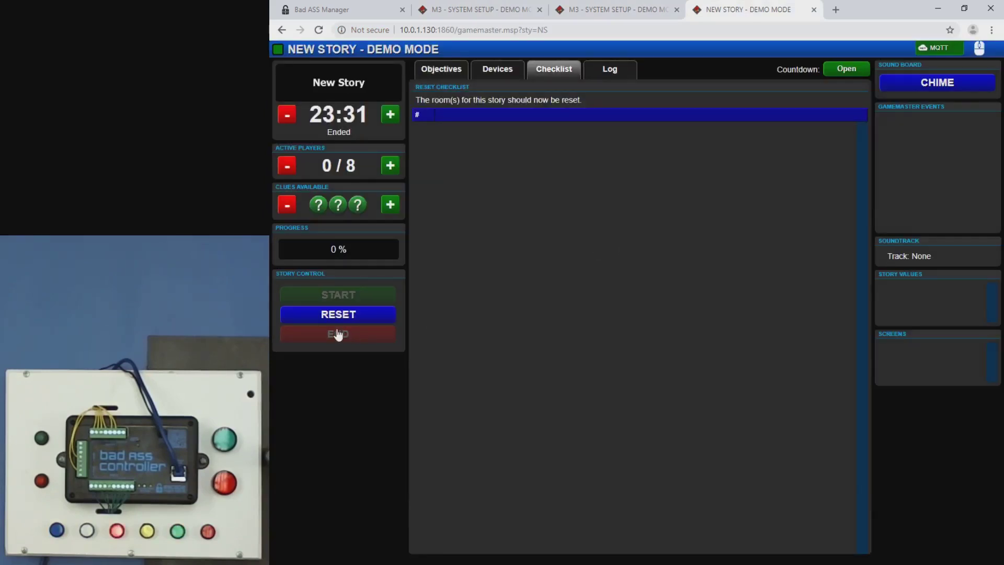
left_click(340, 326)
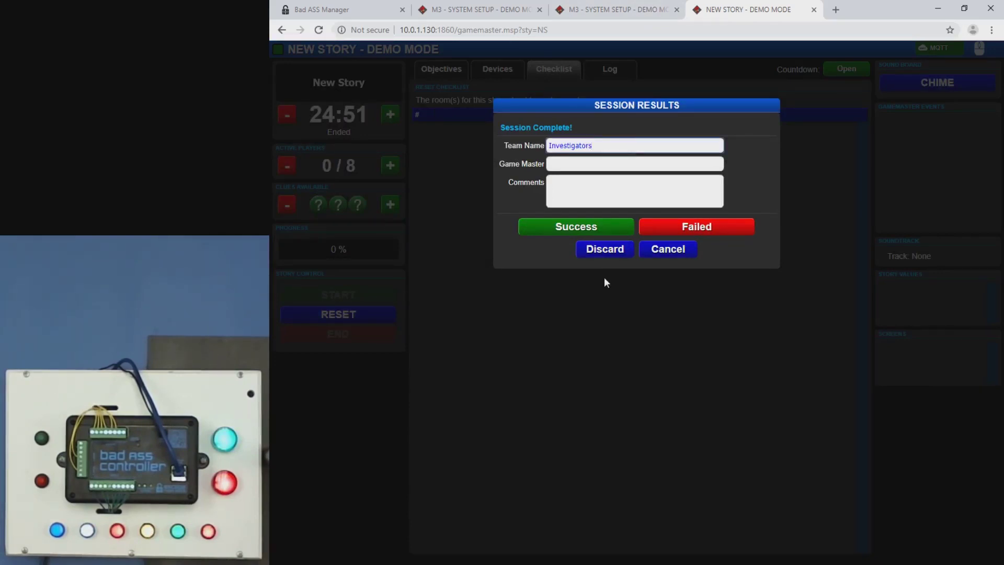
Step: Record the completed session's result as Success
left_click(581, 230)
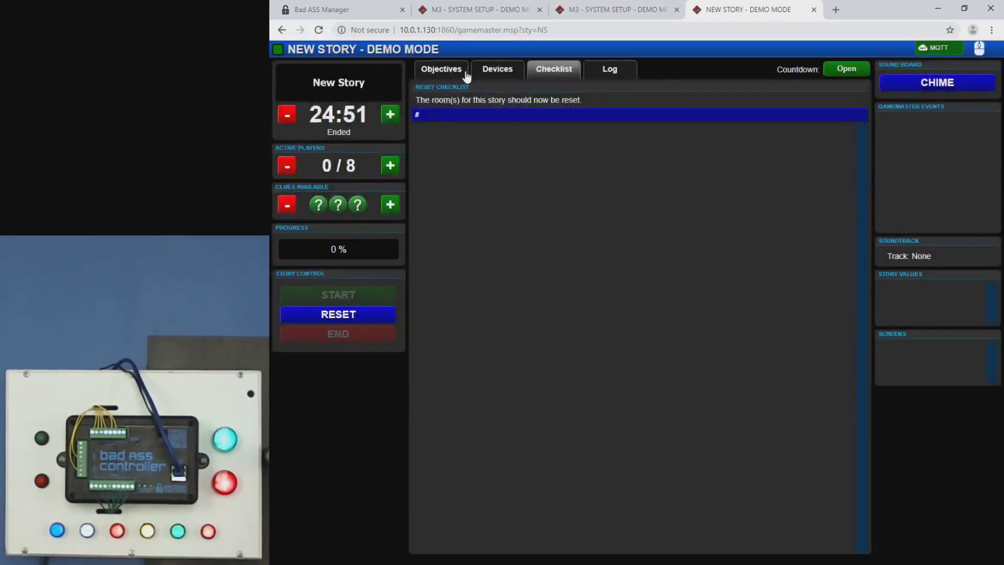
Step: Review New Story's Objectives, Devices and Events in the system setup, including the form for adding an event
left_click(465, 7)
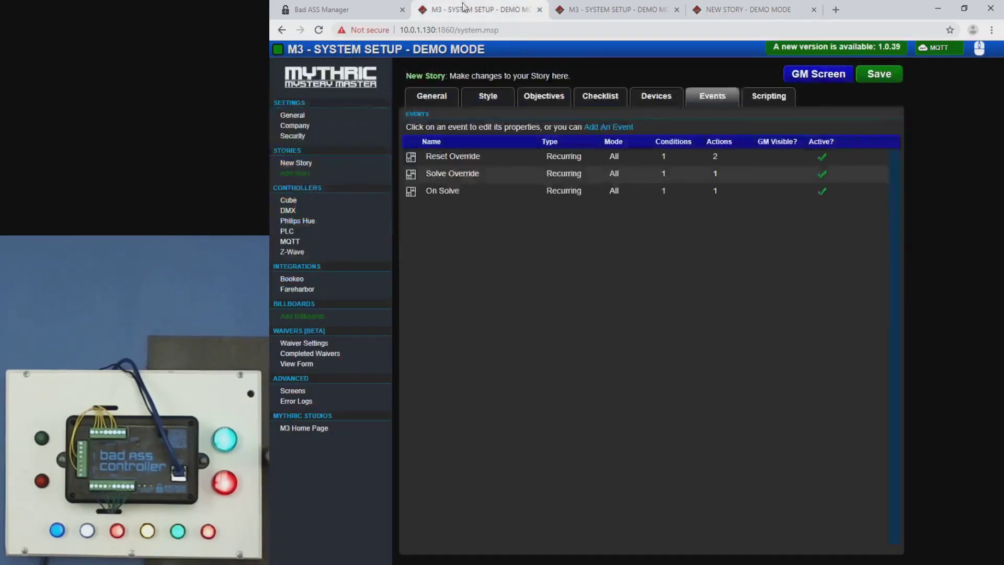
left_click(615, 131)
left_click(698, 373)
left_click(543, 93)
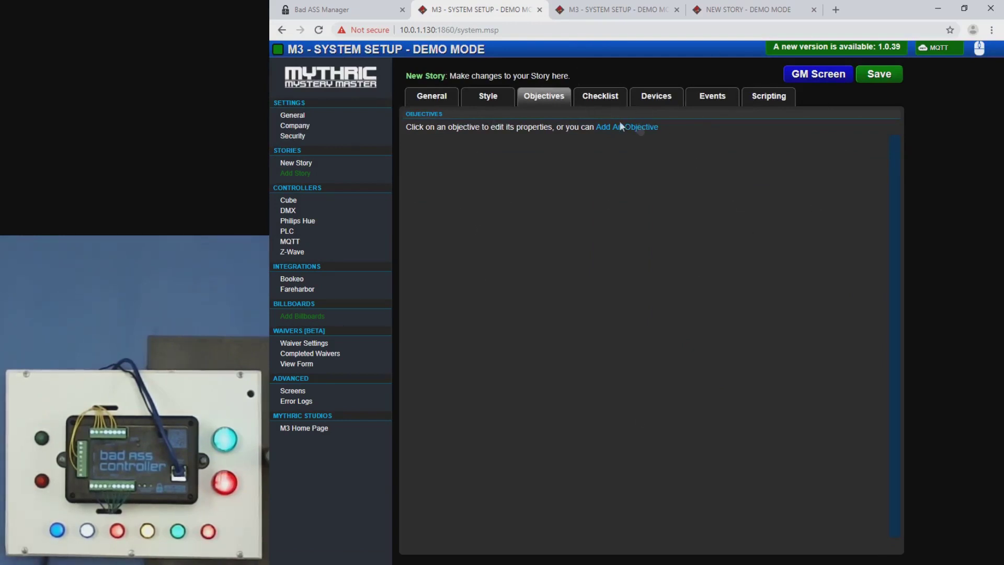
left_click(657, 97)
left_click(703, 98)
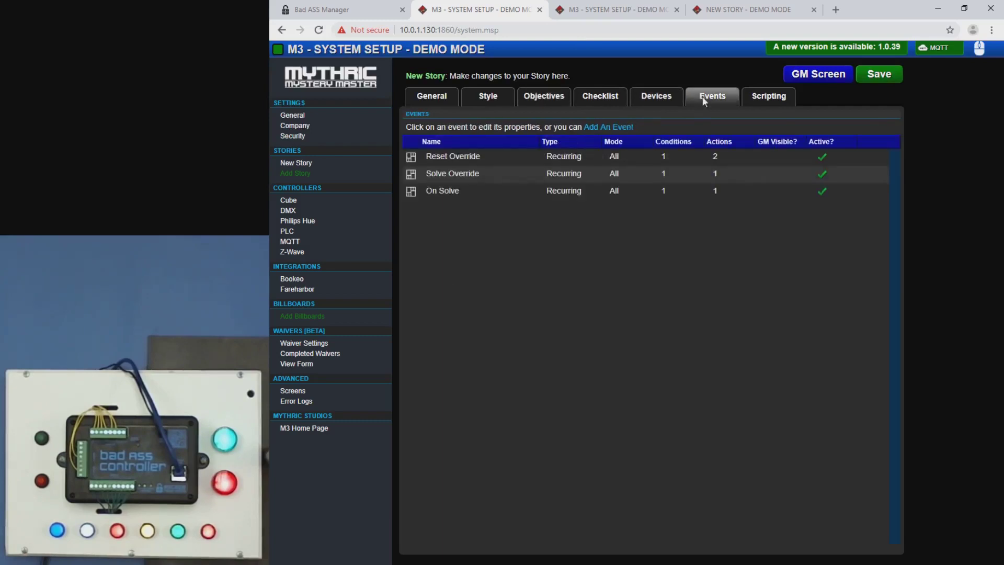
left_click(663, 97)
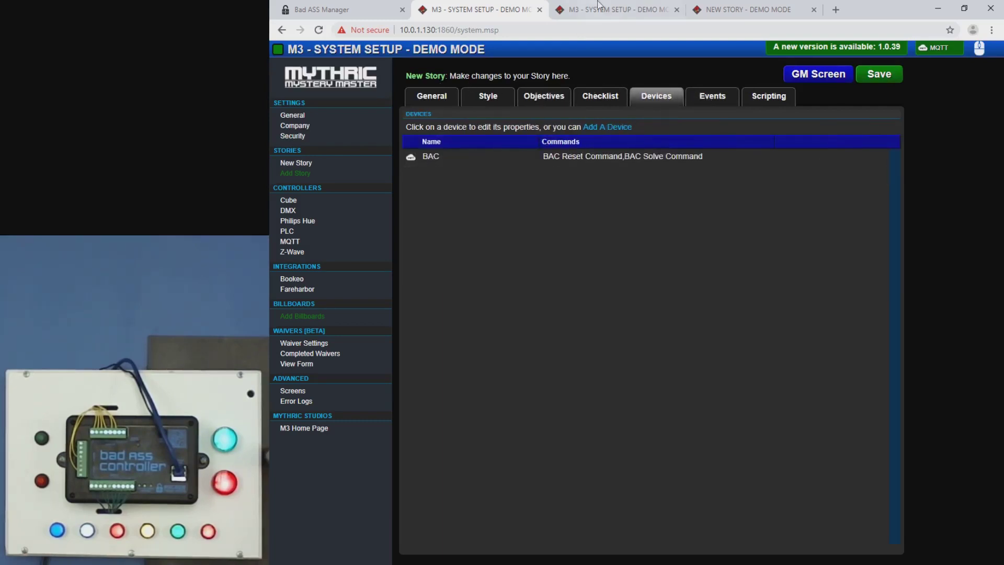
Step: Examine the active MQTT topics, and inspect the BAC device's properties and commands in New Story's setup
left_click(590, 6)
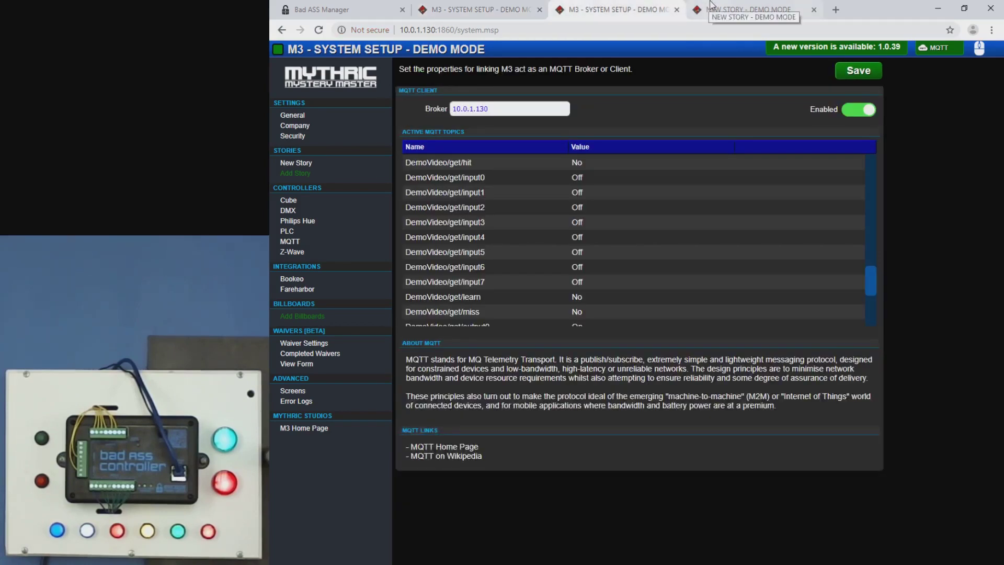
left_click(732, 9)
left_click(497, 9)
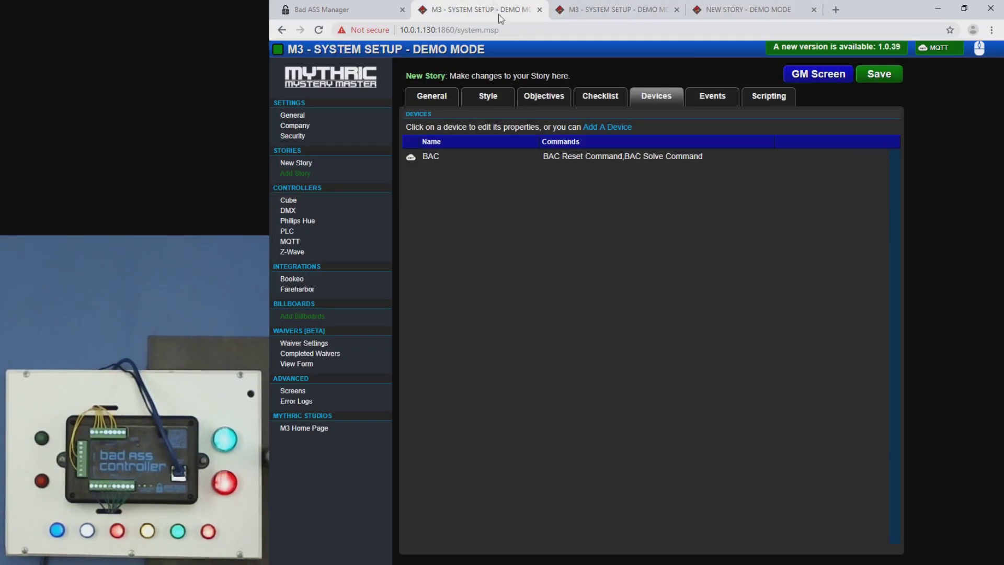
left_click(602, 156)
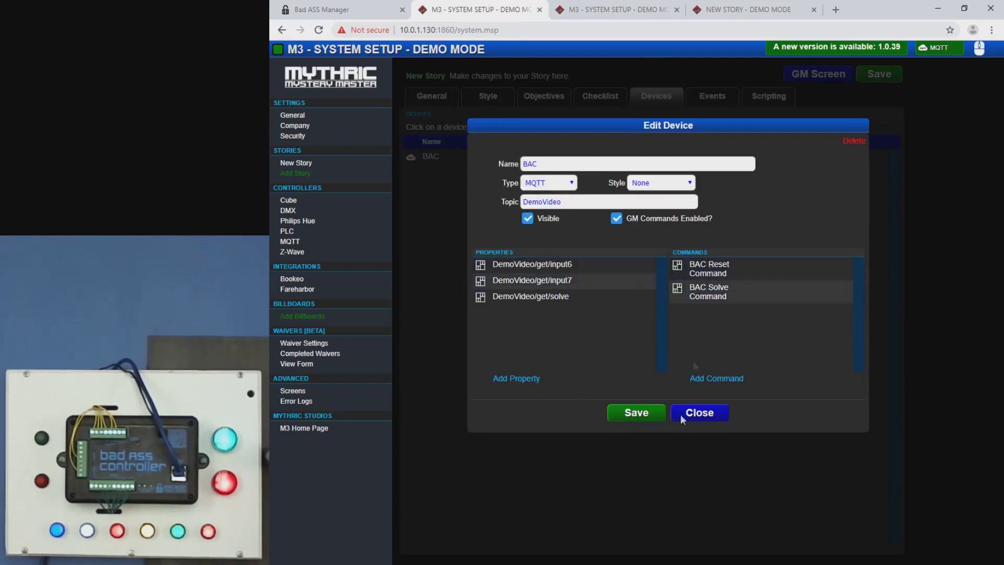
left_click(652, 420)
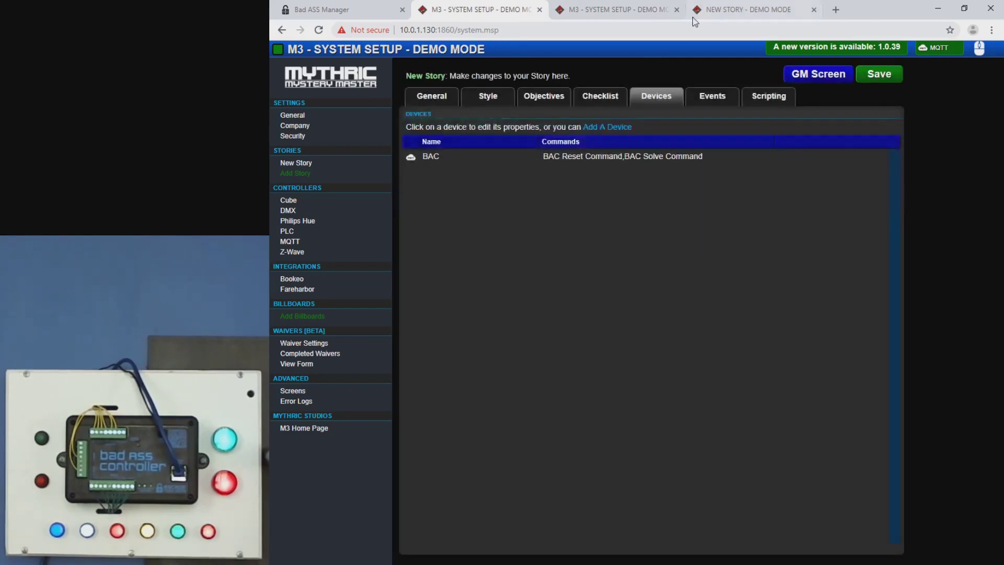
left_click(715, 99)
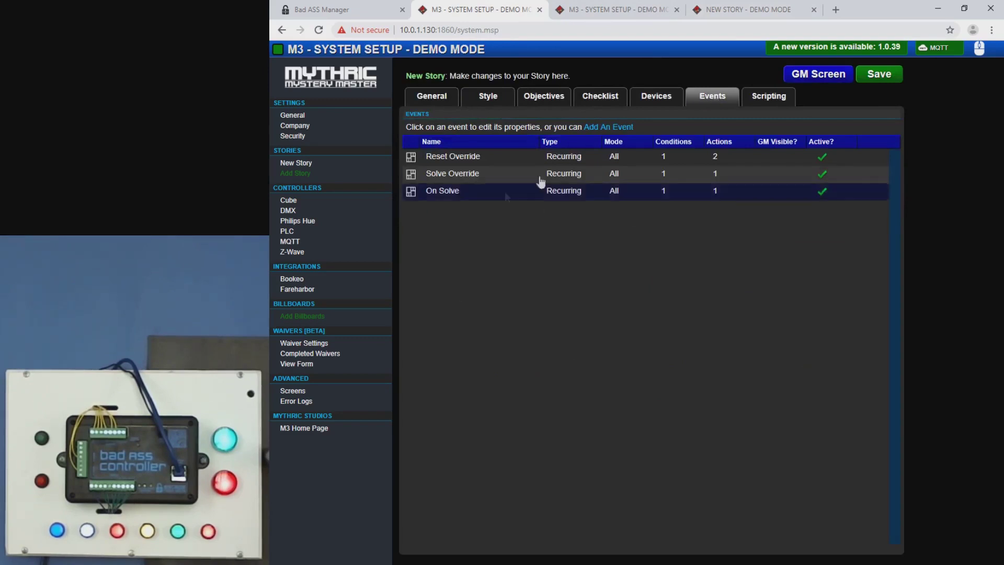